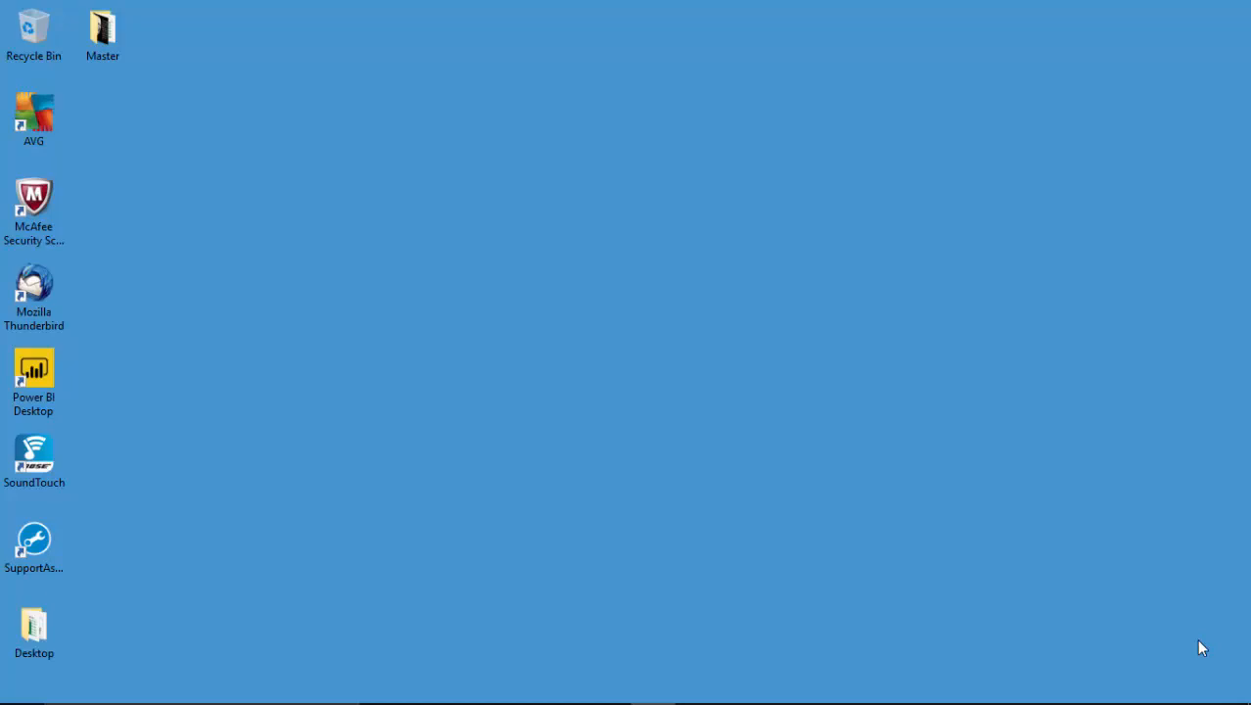
# Step: Look at the PowerBI repository's file list on GitHub in Chrome
pyautogui.moveTo(513, 700)
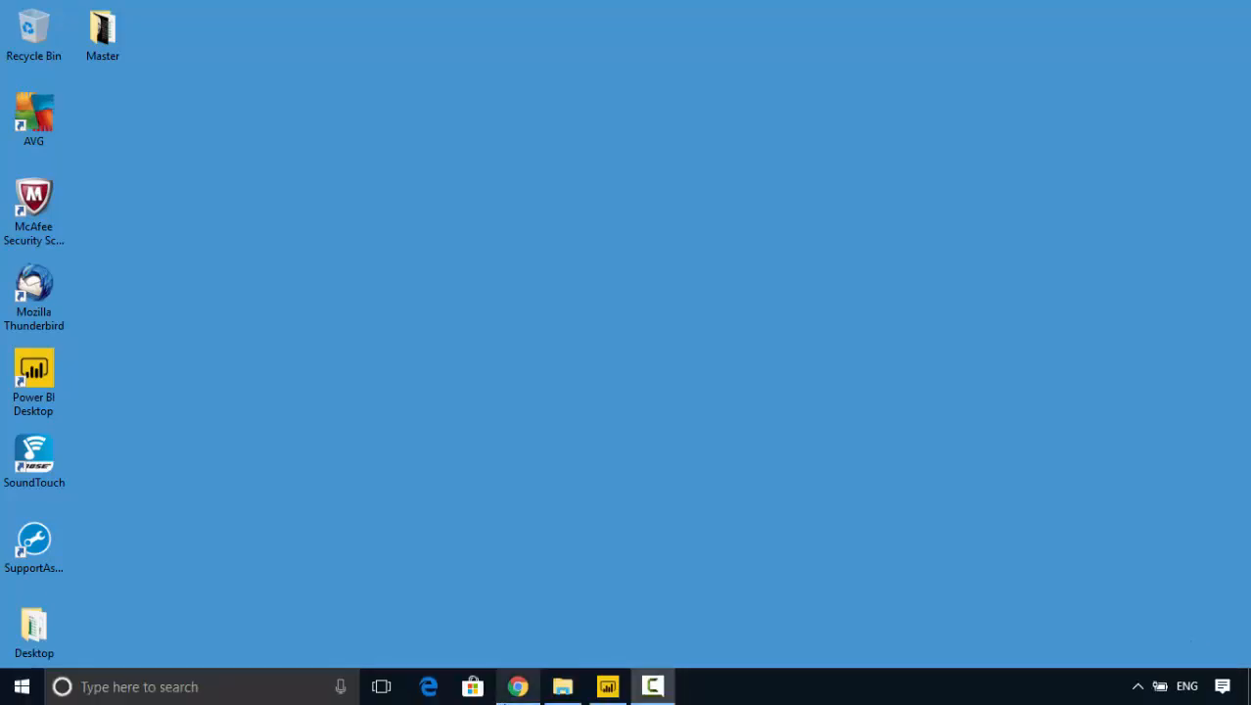
pyautogui.click(515, 696)
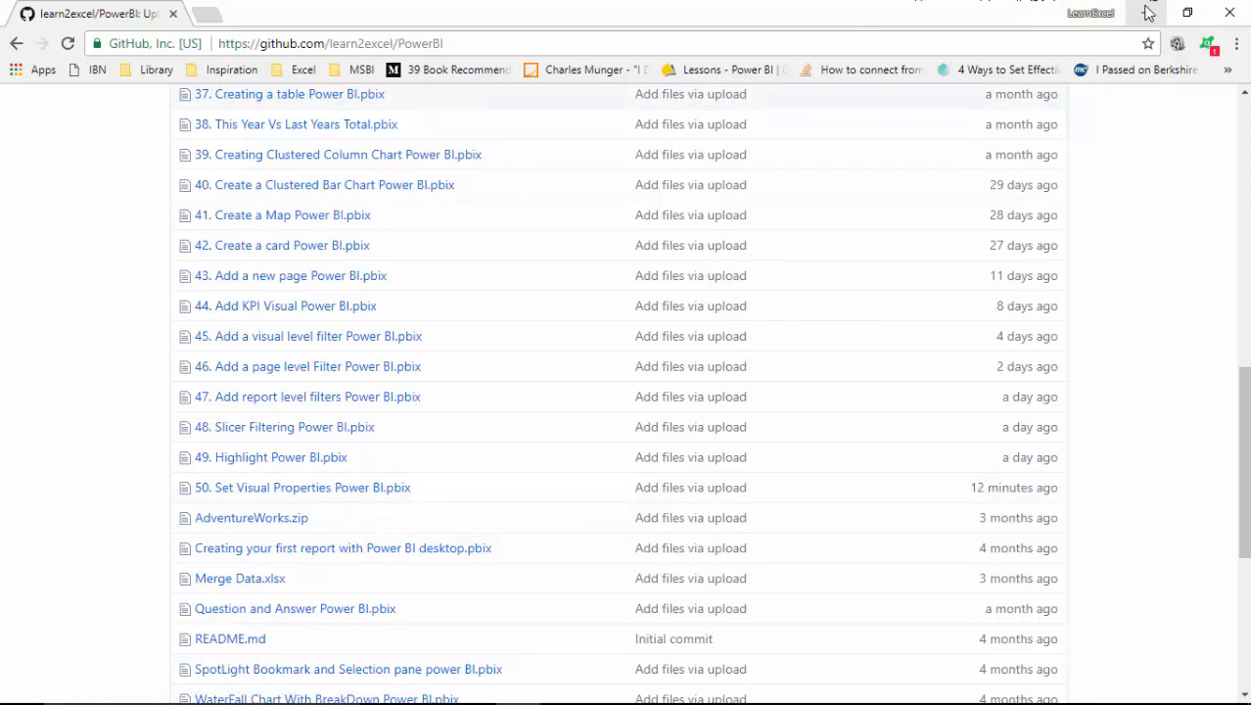
pyautogui.click(1149, 13)
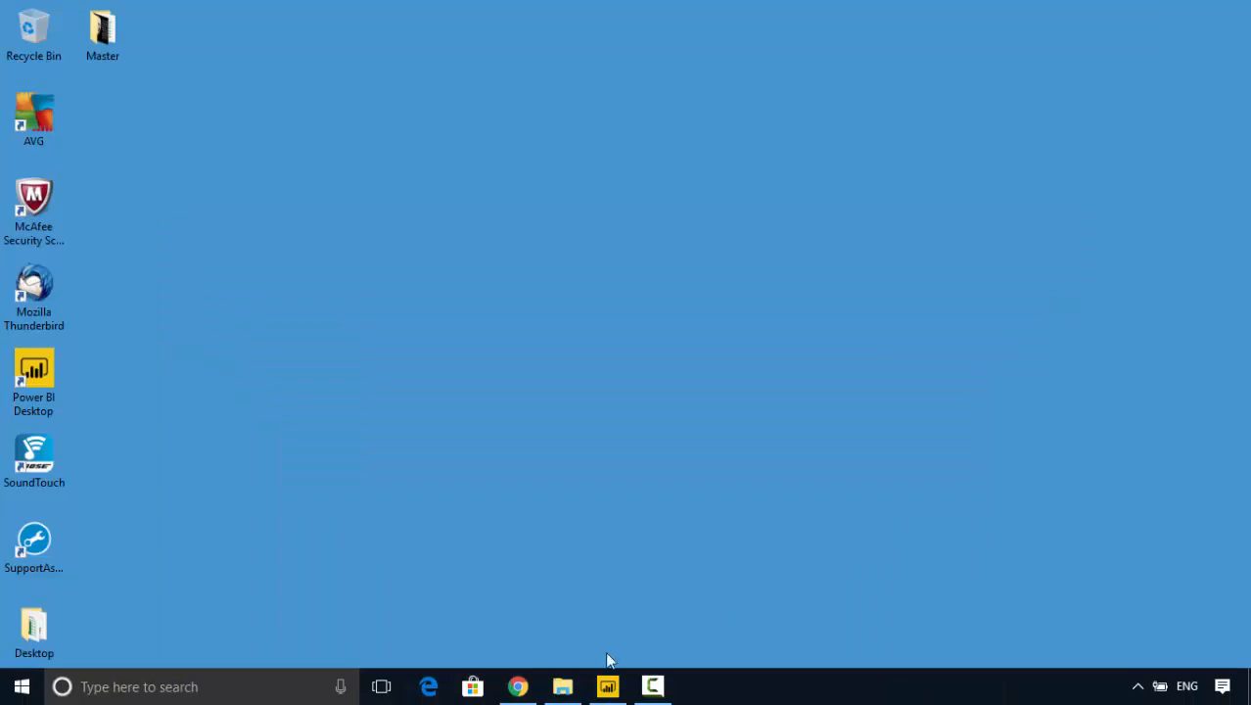
# Step: Switch to the Power BI Desktop report and open the legend formatting options of the sales by calendar year column chart
pyautogui.click(608, 684)
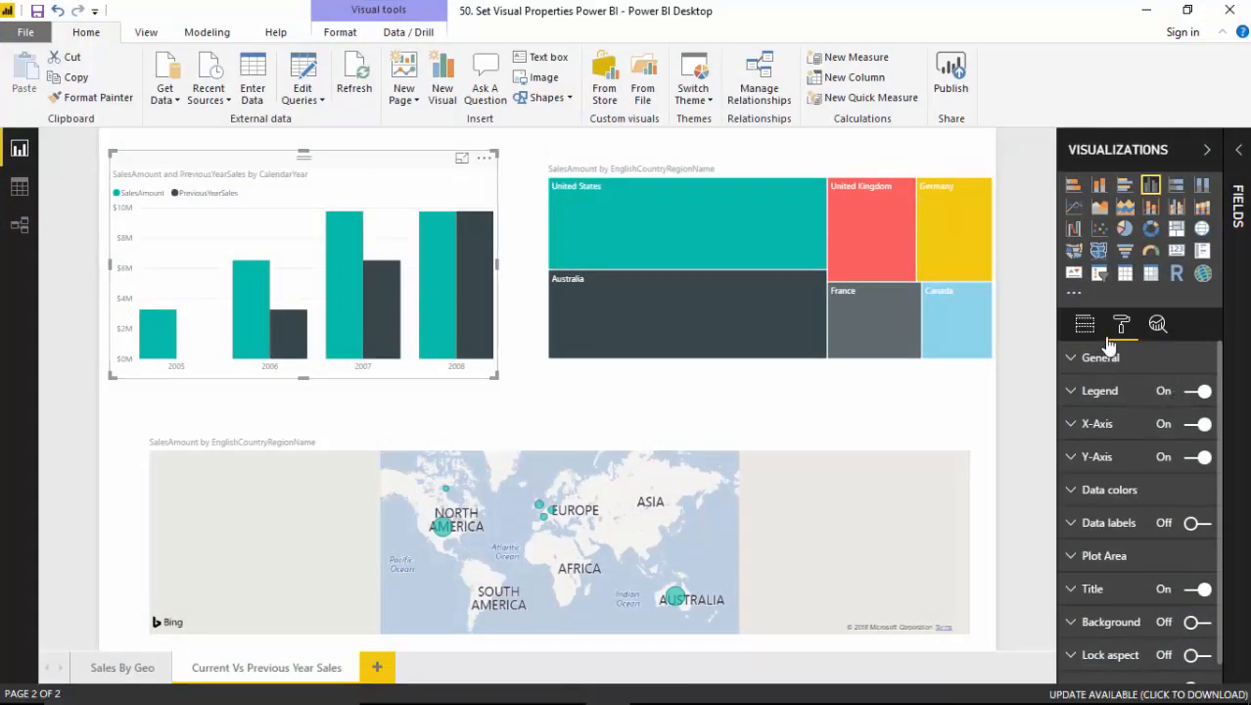
pyautogui.click(1205, 157)
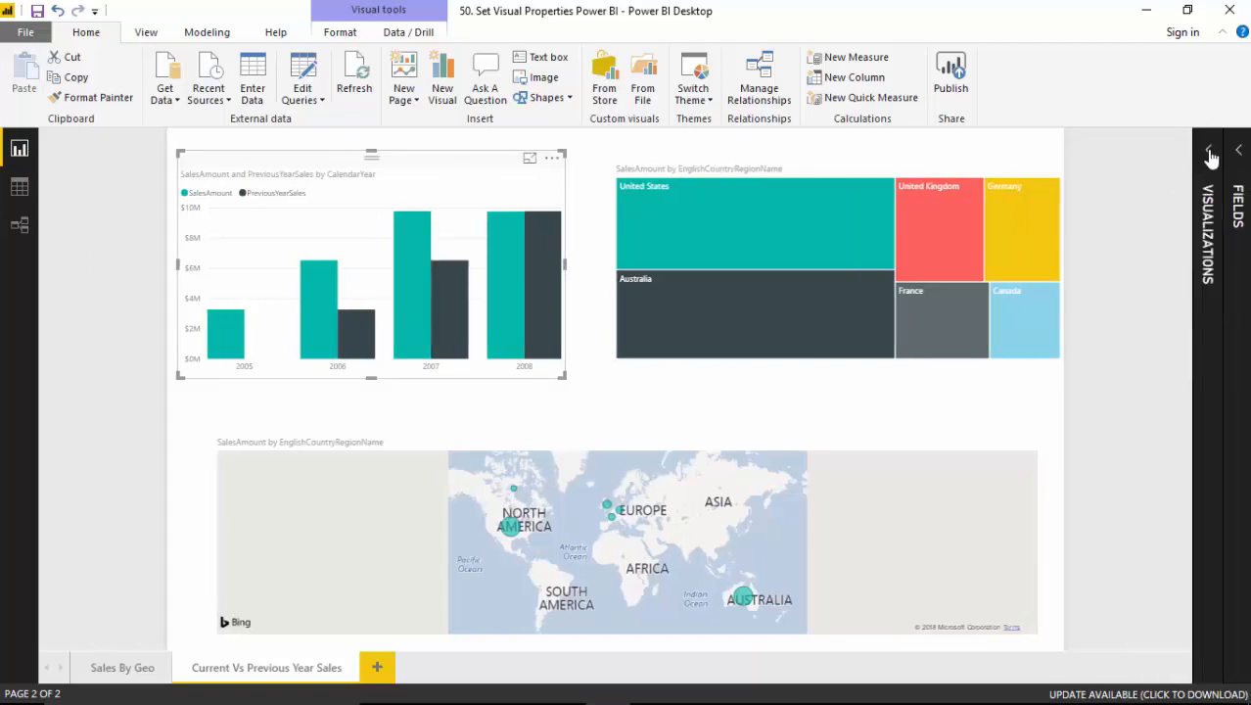
pyautogui.click(1210, 157)
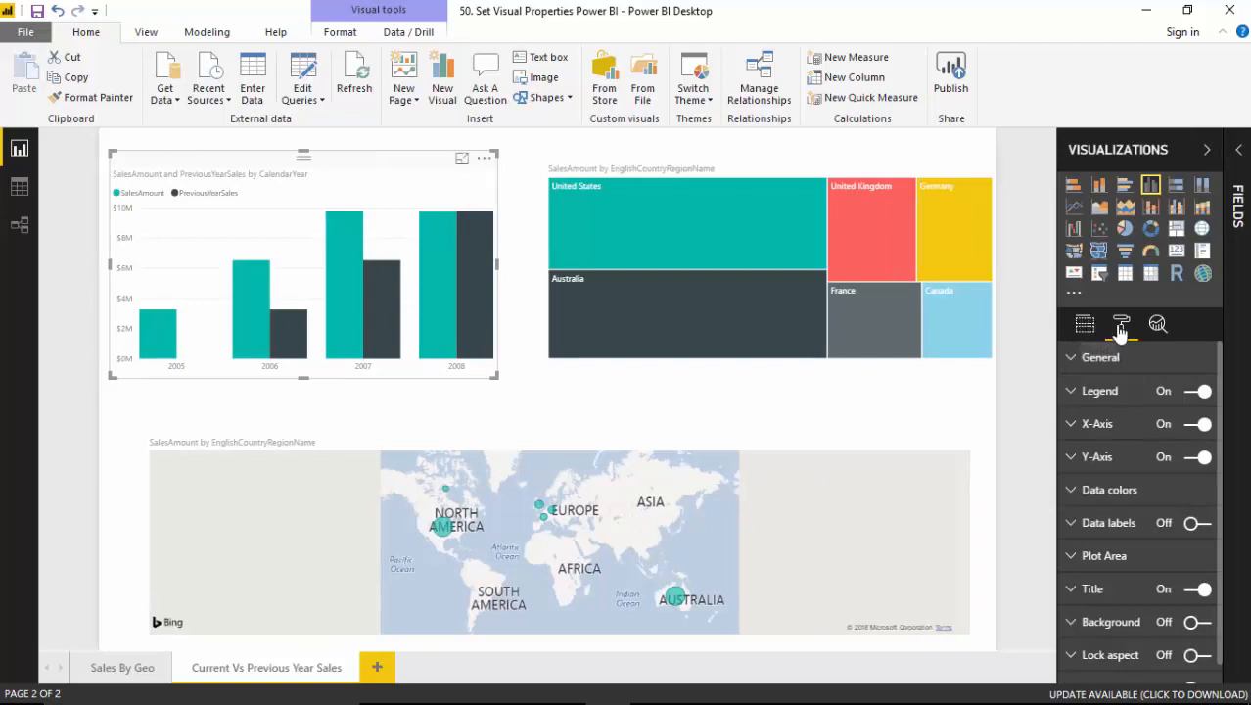
pyautogui.click(1089, 334)
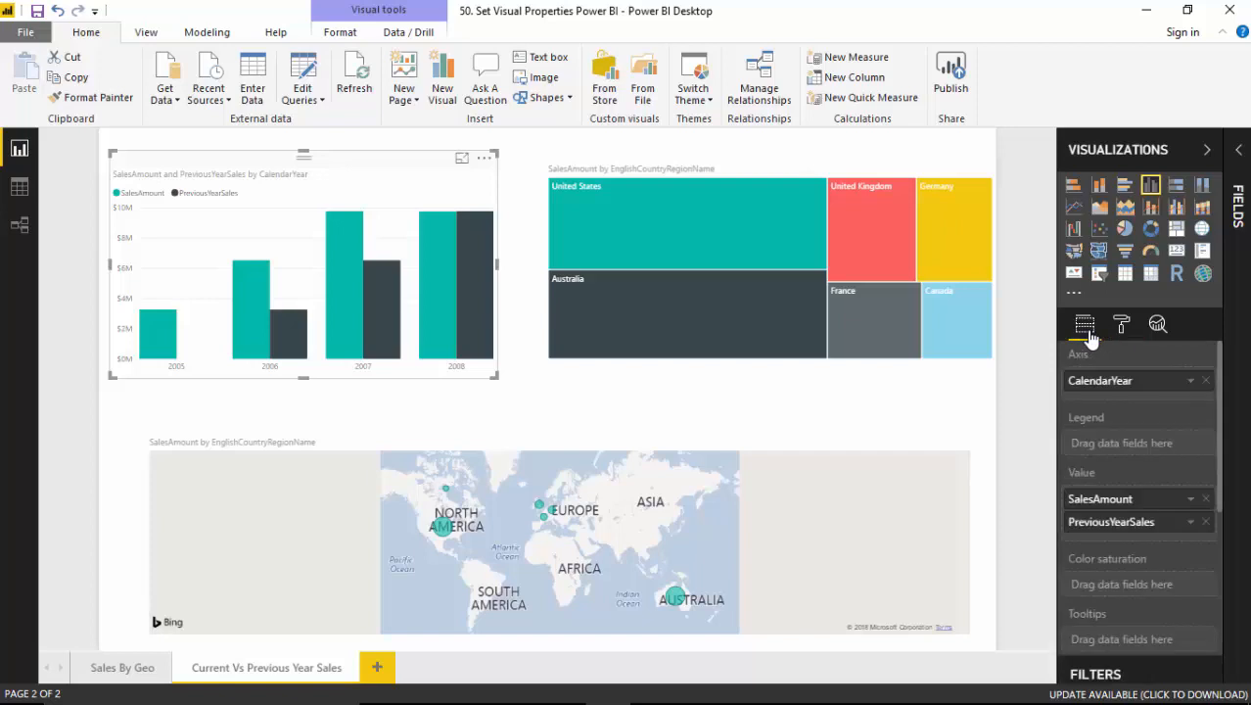
pyautogui.click(1120, 332)
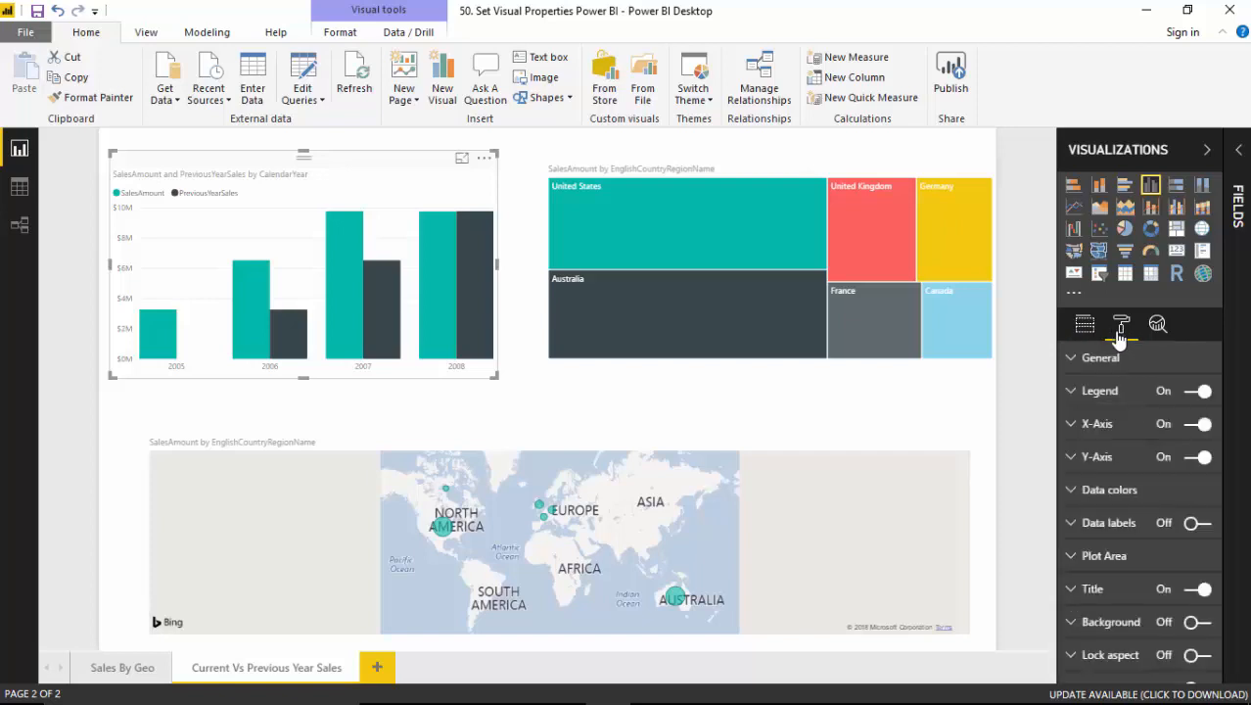
pyautogui.click(1075, 392)
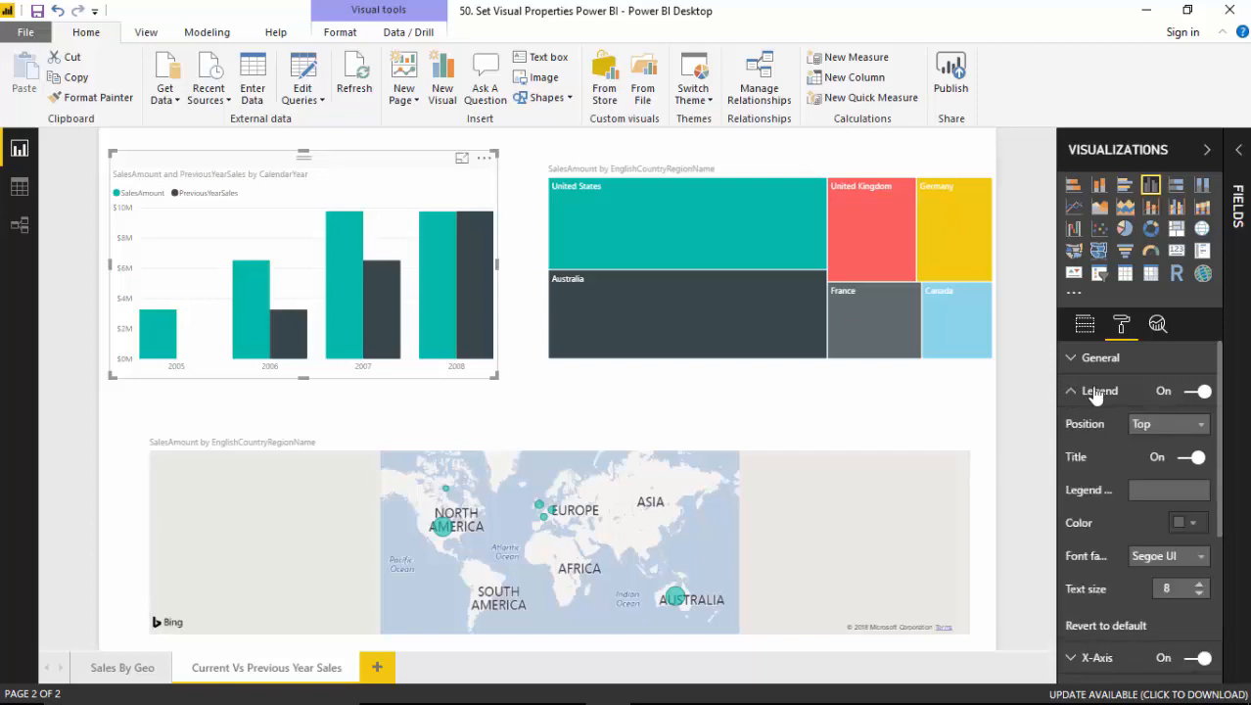
# Step: Turn the column chart's legend off and back on twice
pyautogui.click(1202, 391)
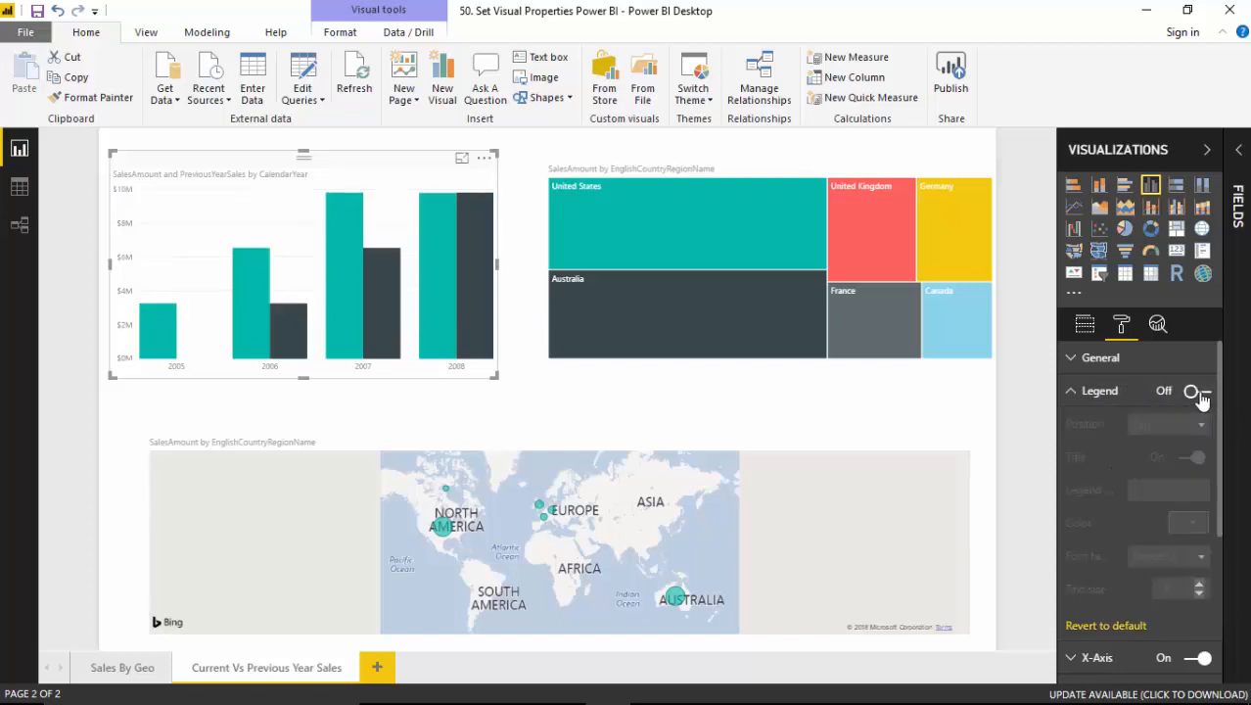
pyautogui.click(1194, 391)
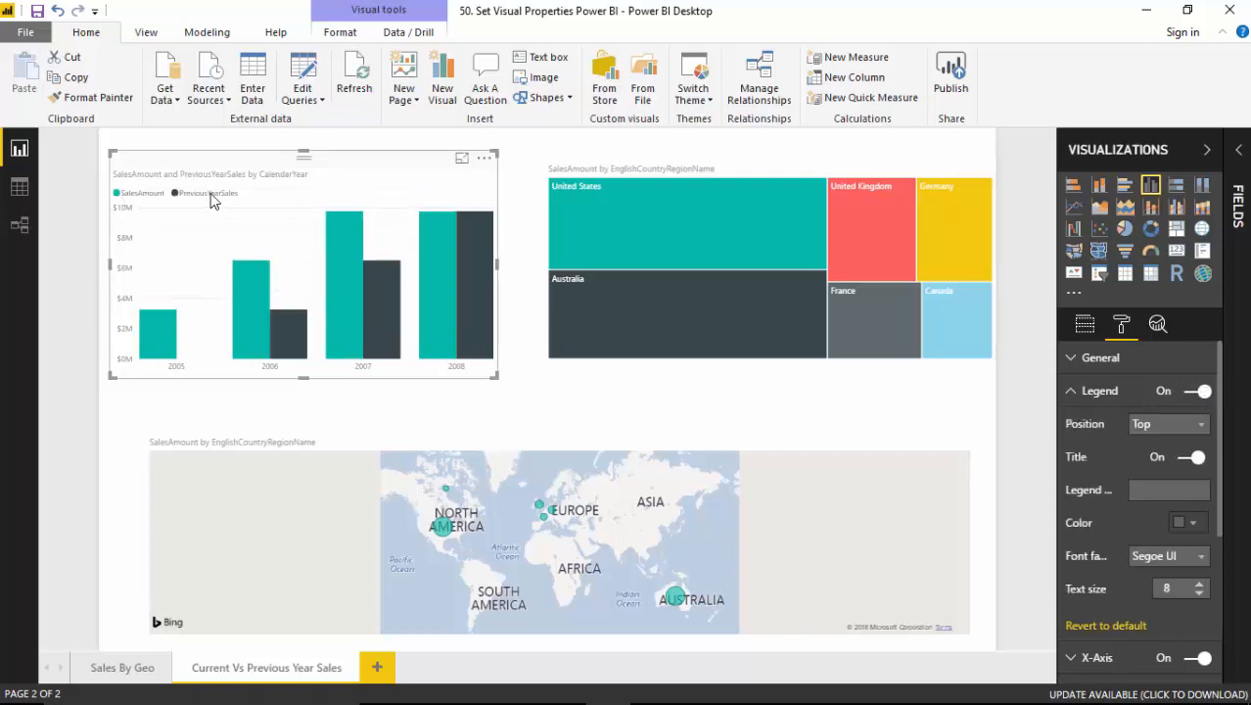
pyautogui.click(1202, 395)
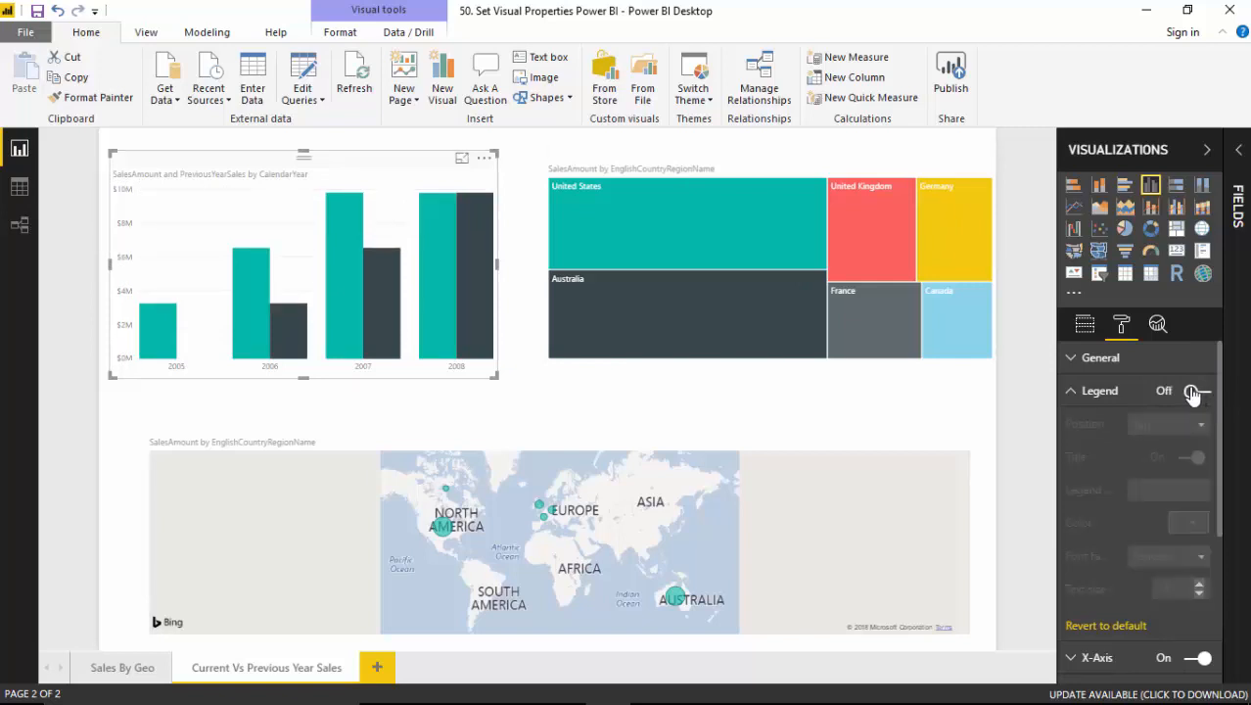
pyautogui.click(1192, 393)
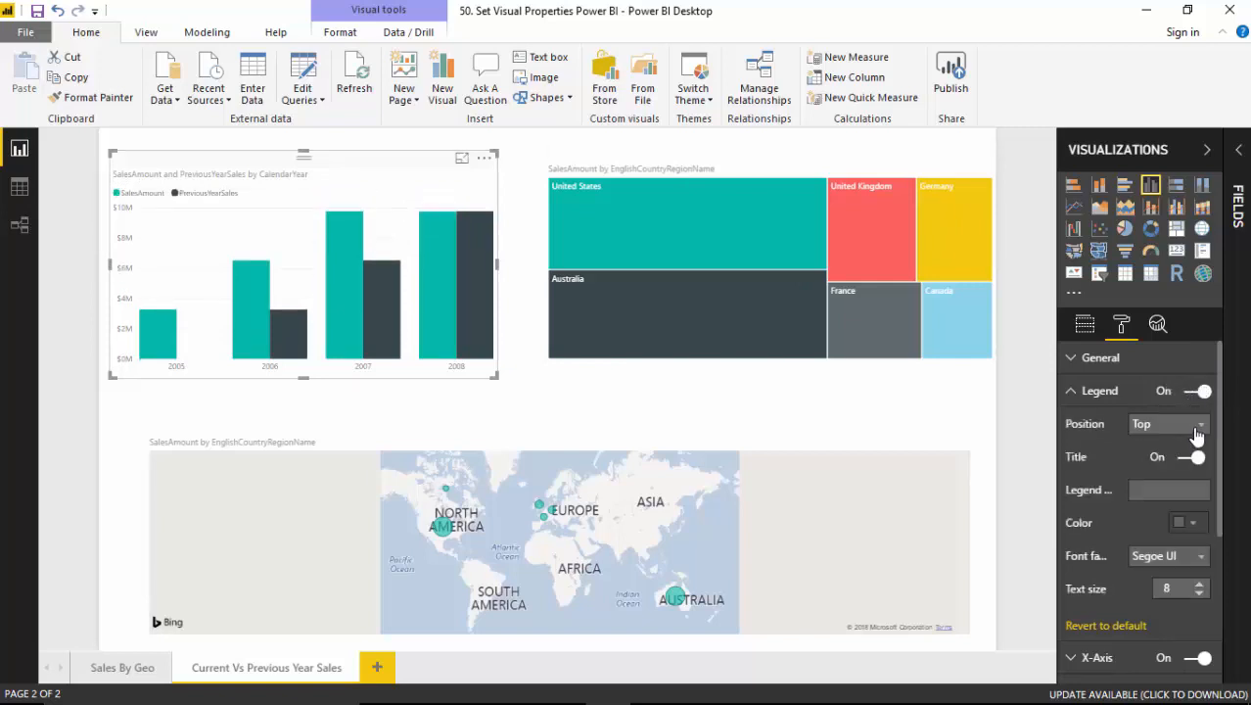
# Step: Try the Bottom and Left positions for the column chart's legend and settle on Top Center
pyautogui.click(1199, 430)
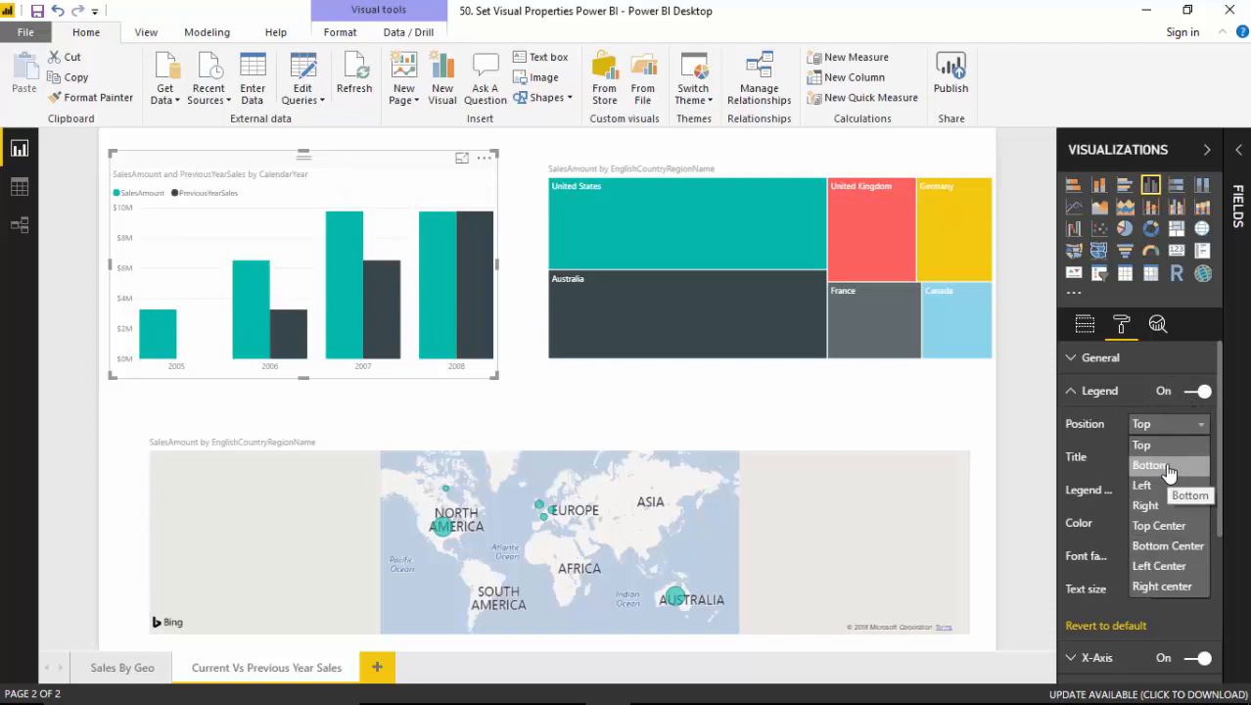
pyautogui.click(1150, 466)
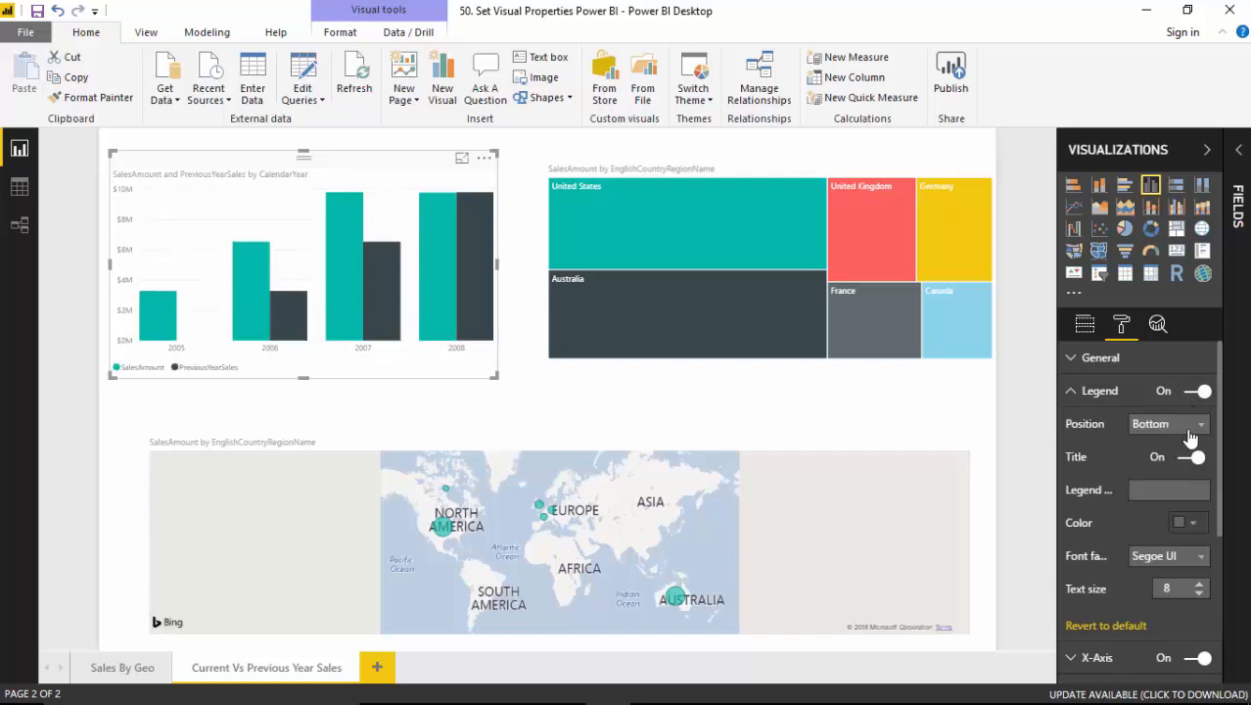
pyautogui.click(1208, 431)
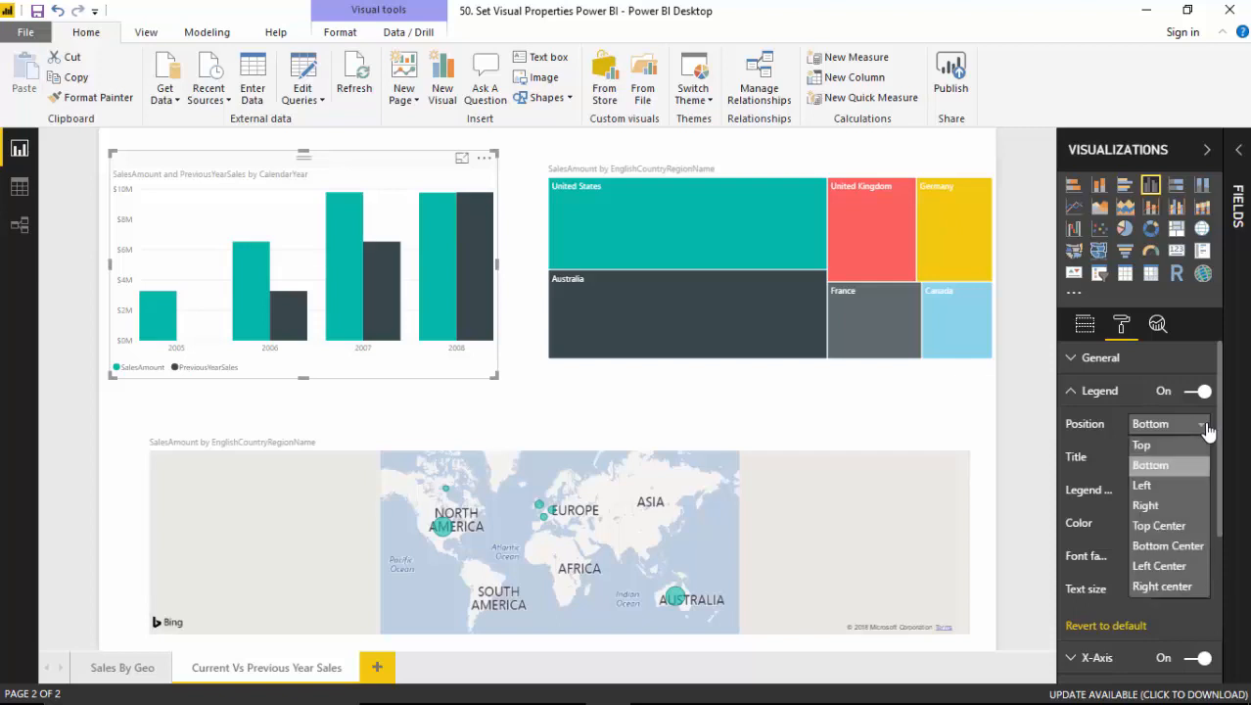
pyautogui.click(1165, 485)
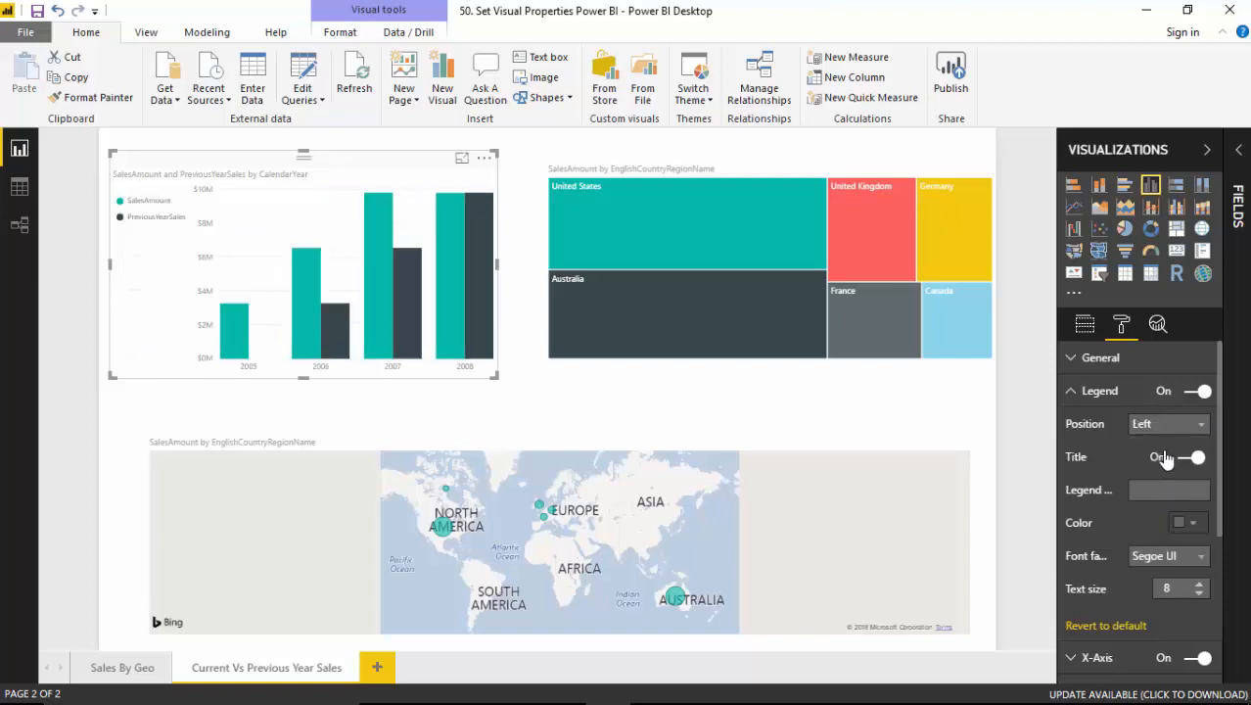
pyautogui.click(1203, 425)
pyautogui.click(1161, 527)
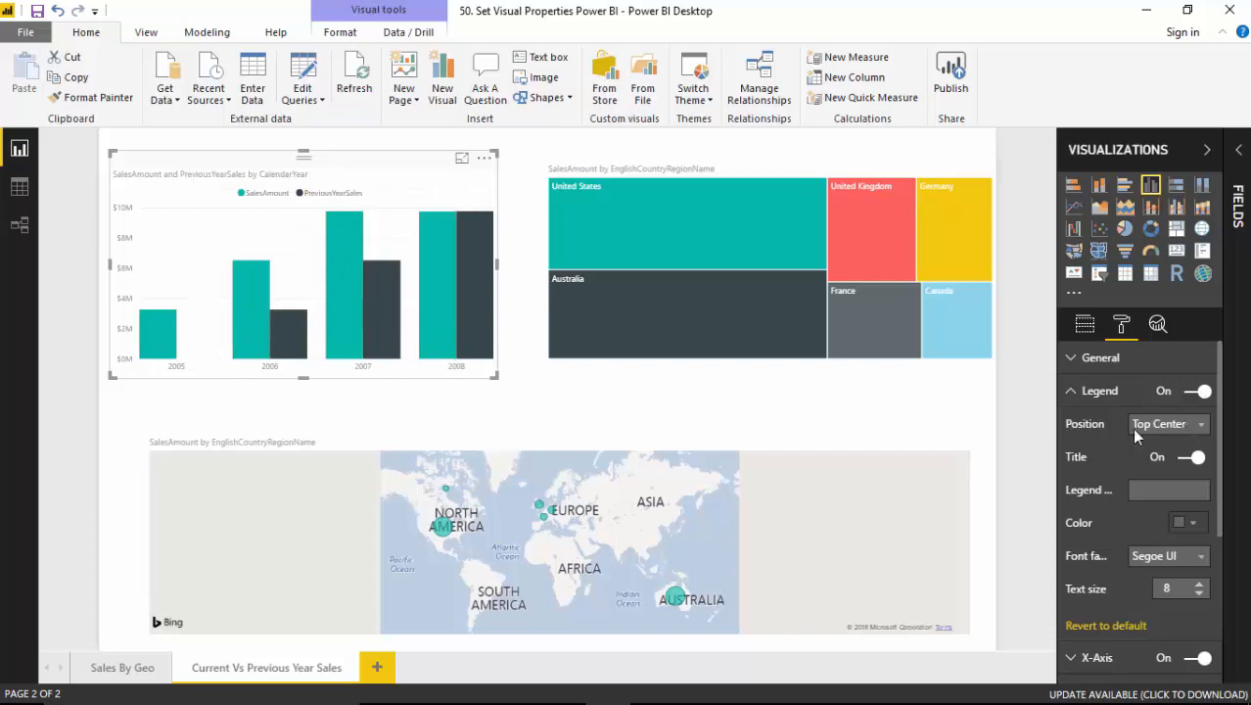
# Step: Try Hello as the column chart's legend name and clear it again
pyautogui.click(1196, 525)
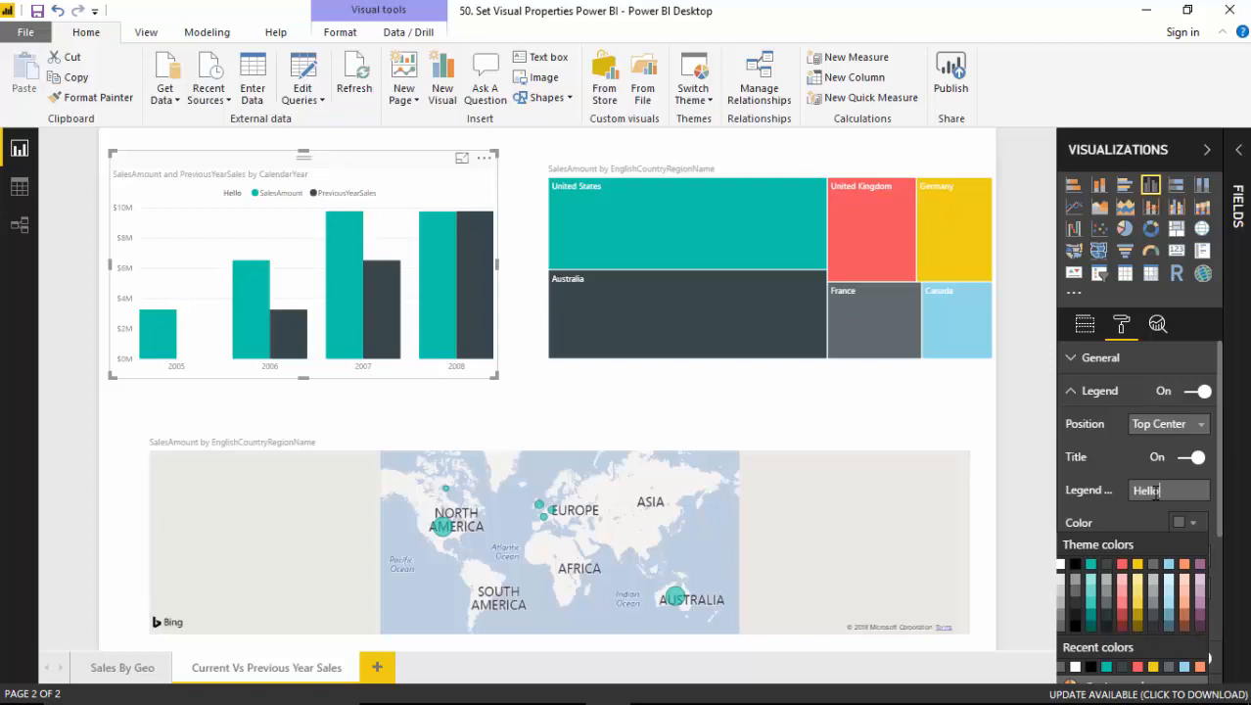
pyautogui.press('BackSpace')
pyautogui.press('BackSpace')
pyautogui.press('BackSpace')
pyautogui.press('BackSpace')
pyautogui.press('BackSpace')
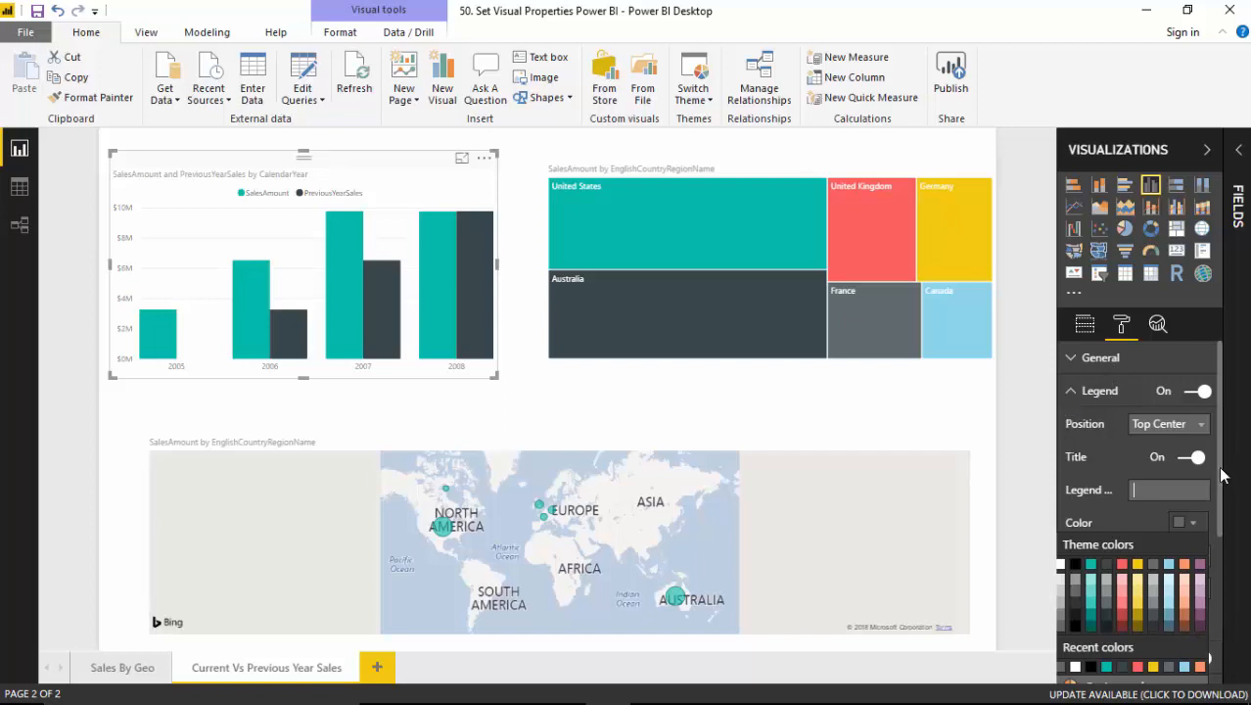
pyautogui.moveTo(1222, 474)
pyautogui.mouseDown()
pyautogui.moveTo(1221, 554)
pyautogui.moveTo(1220, 468)
pyautogui.mouseUp()
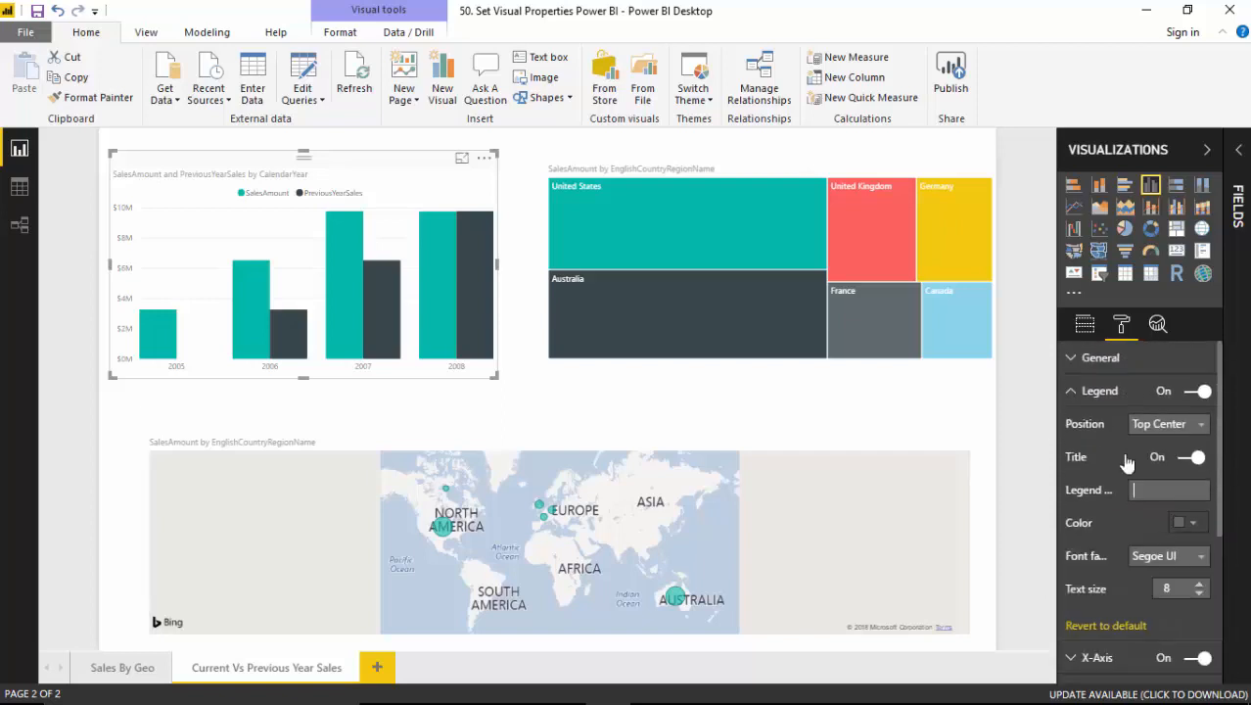
# Step: Close the legend options and turn on data labels for the column chart
pyautogui.click(1071, 392)
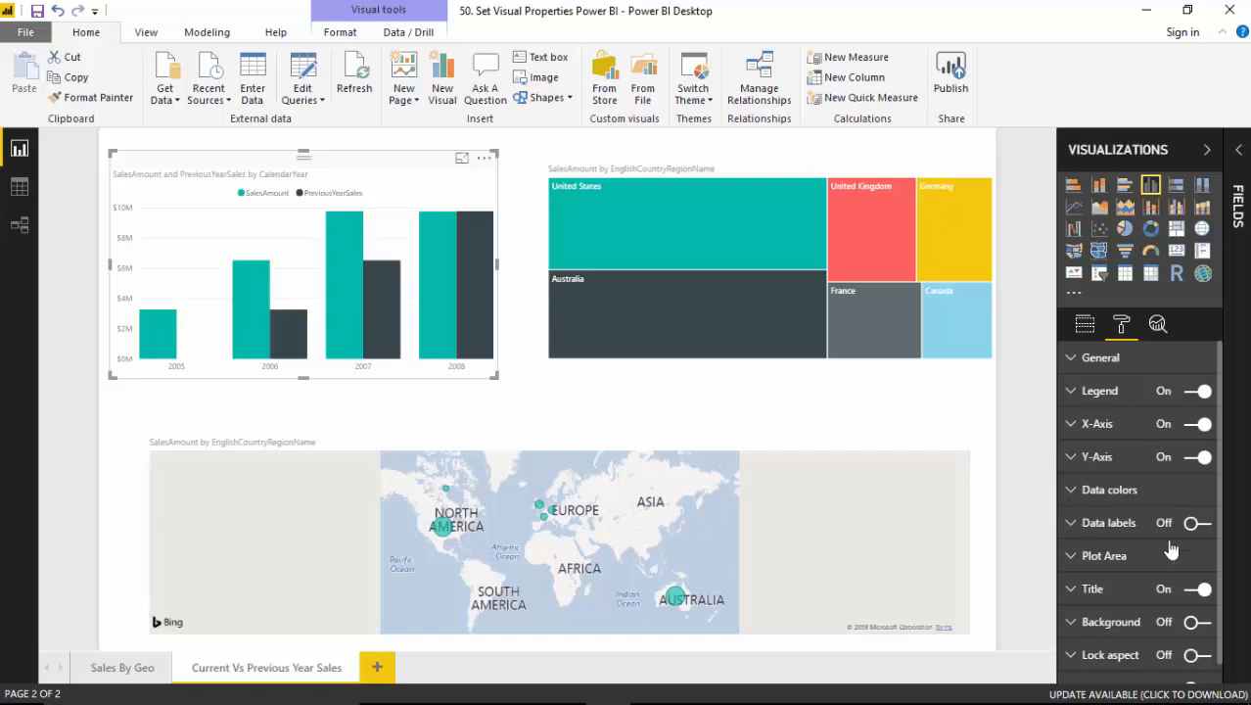
pyautogui.click(1202, 536)
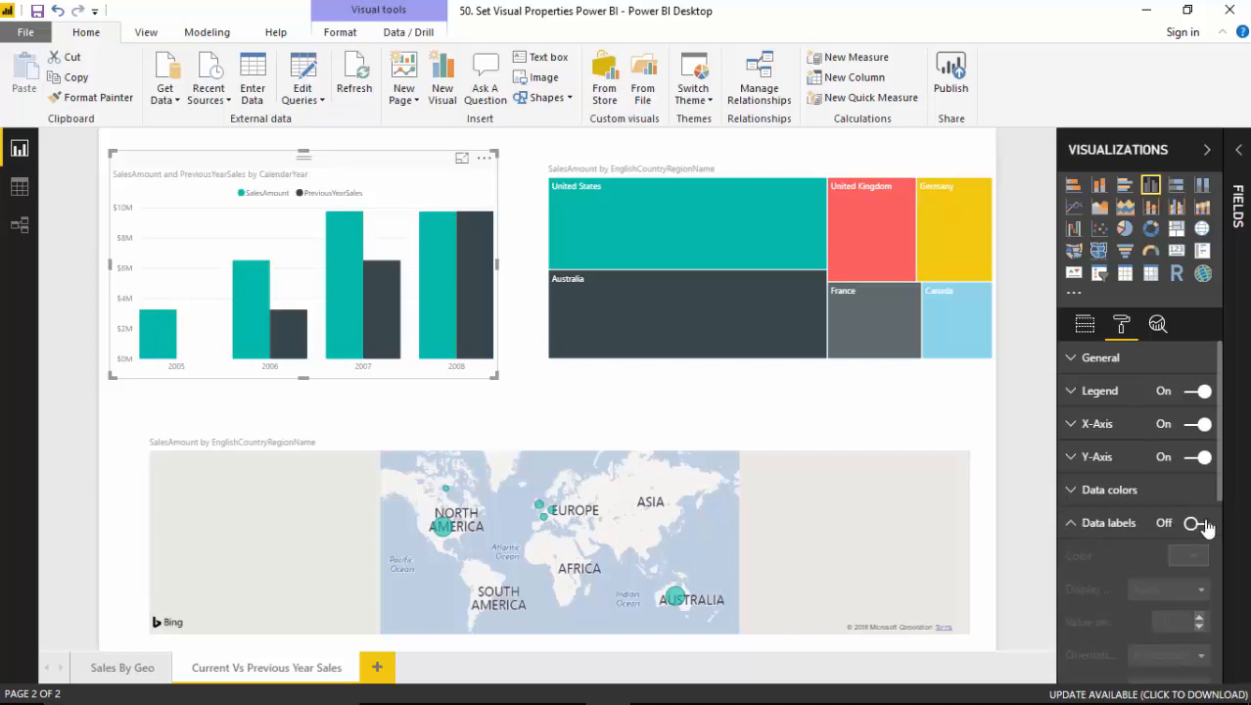
pyautogui.click(1199, 526)
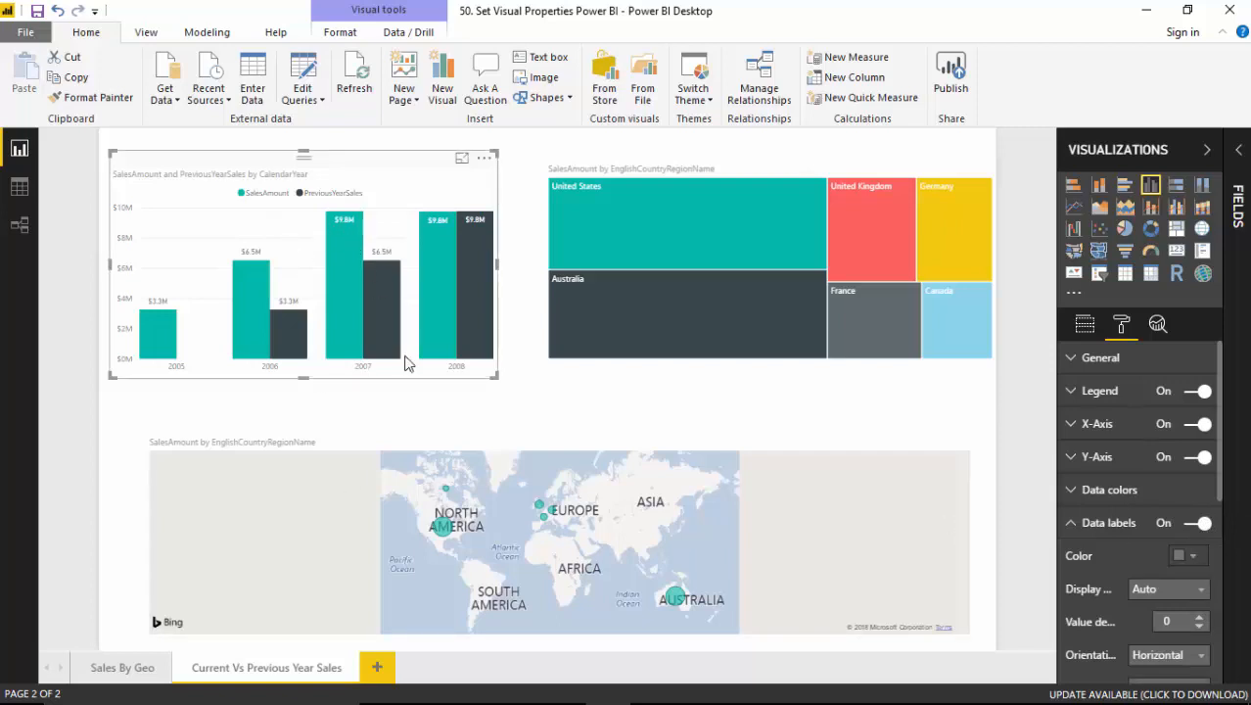
# Step: Try red, dark grey and white for the column chart's data labels and settle on dark teal
pyautogui.click(1200, 558)
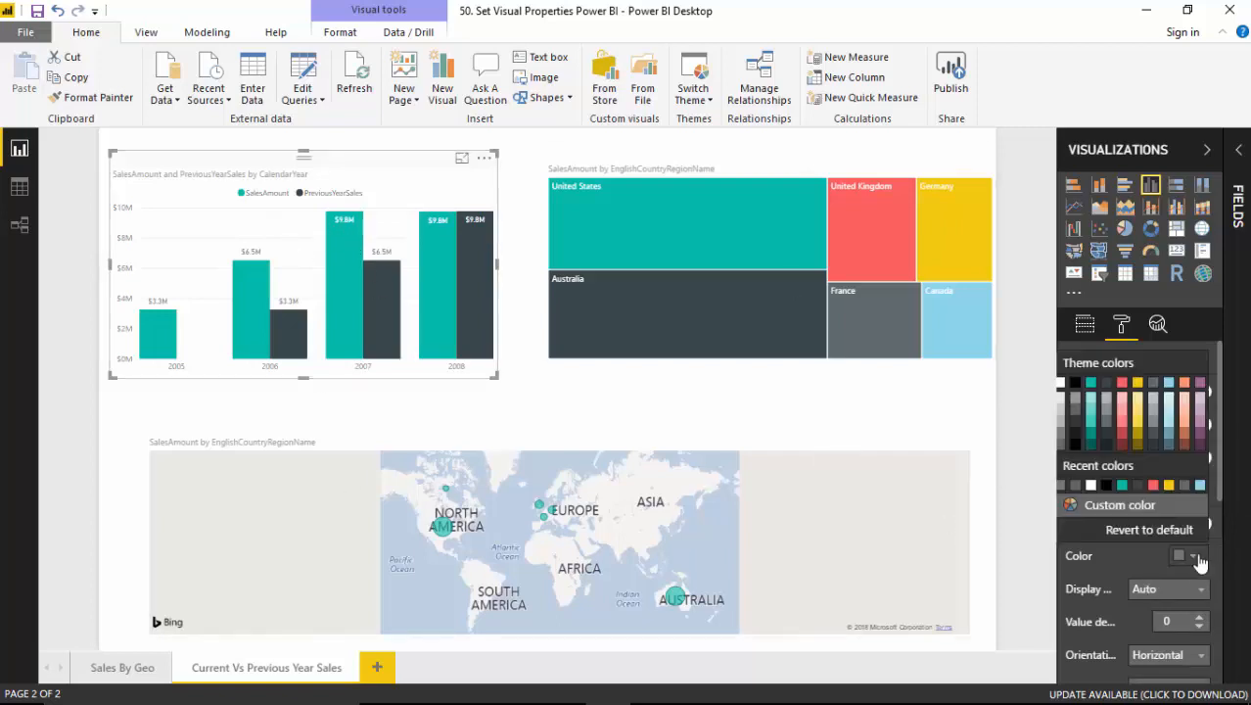
pyautogui.click(1122, 439)
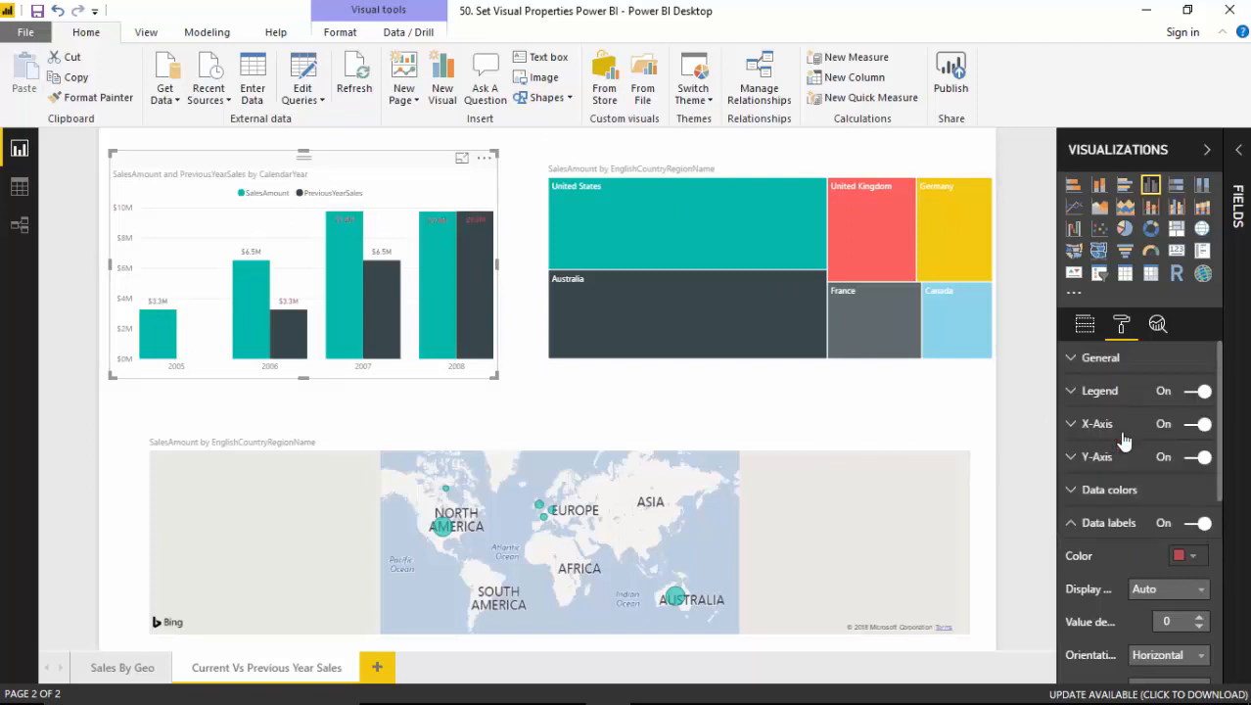
pyautogui.click(1197, 557)
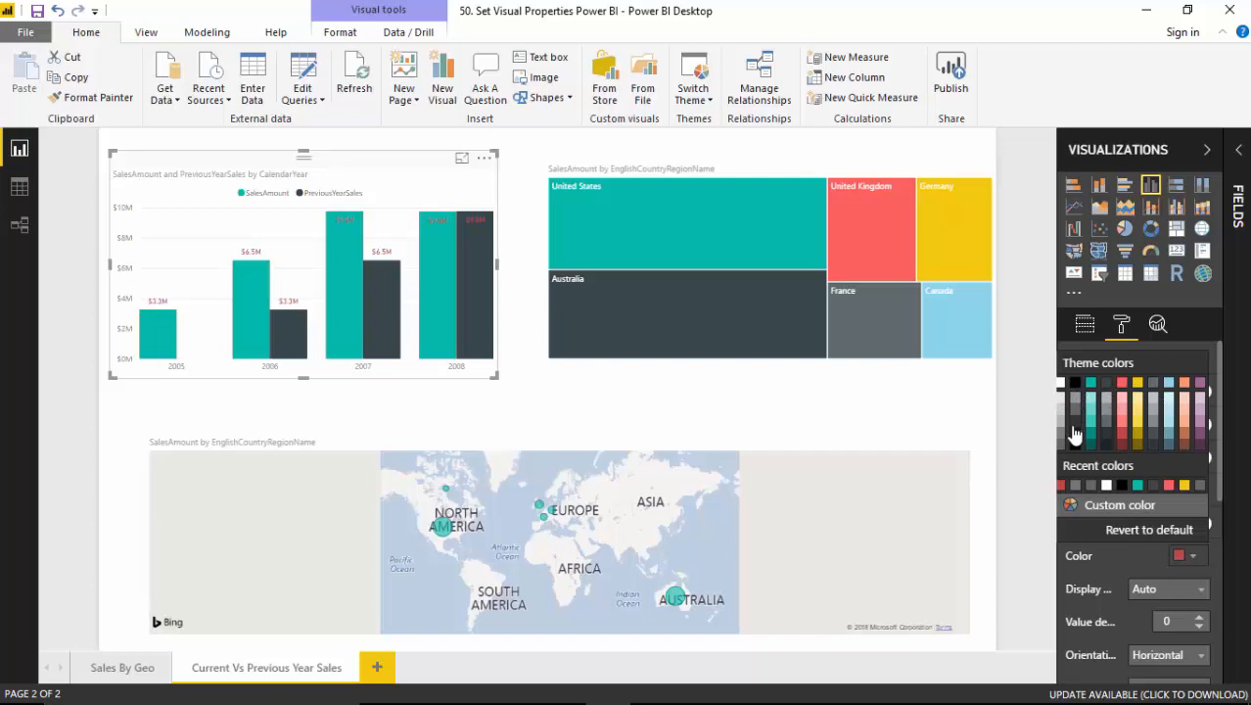
pyautogui.click(1075, 431)
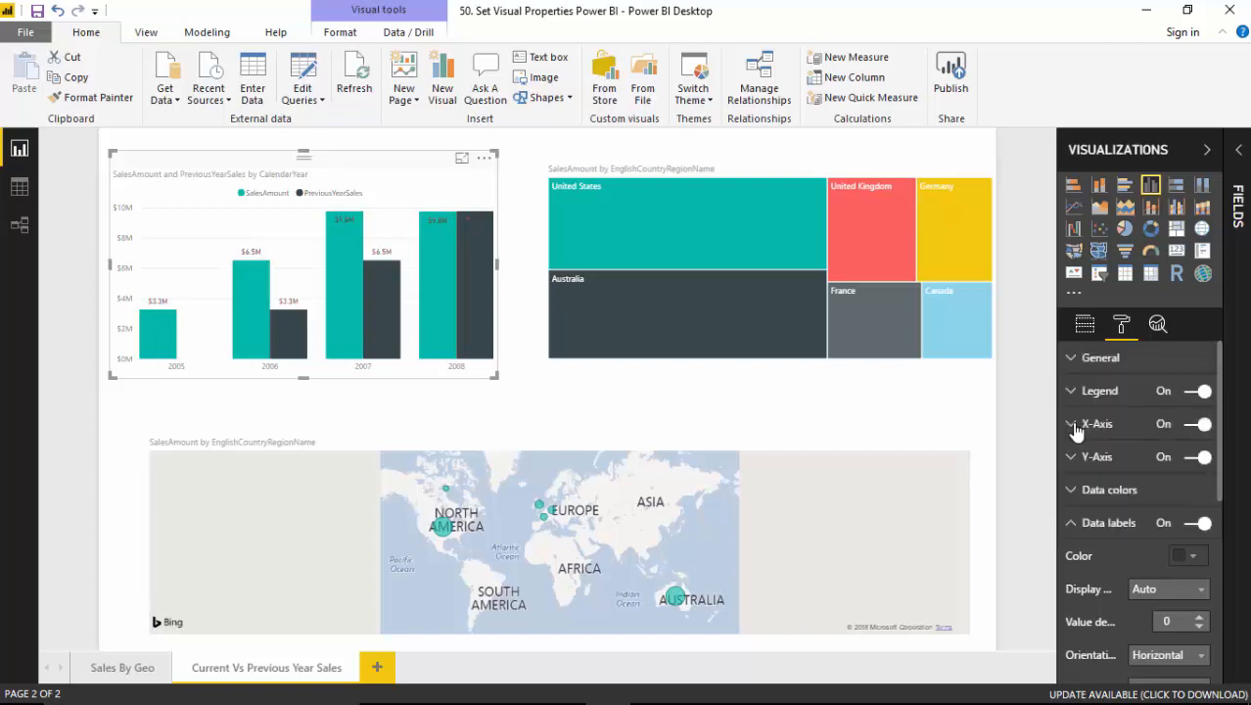
pyautogui.click(1195, 559)
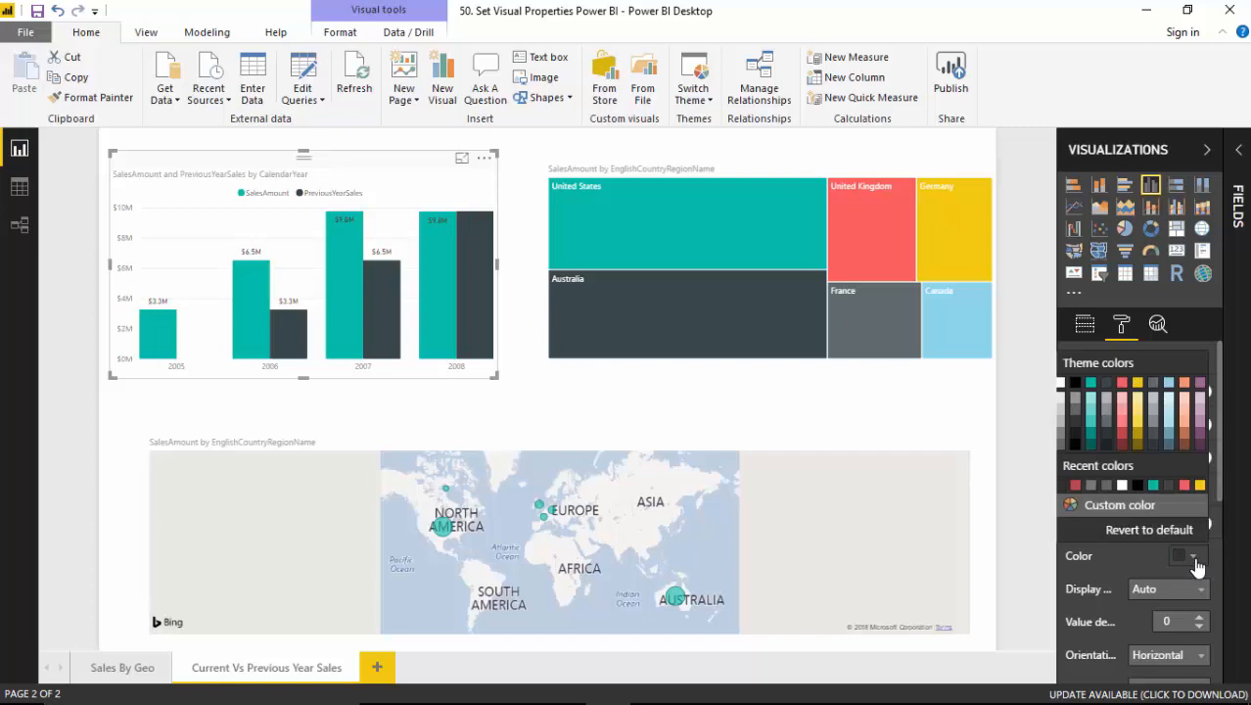
pyautogui.click(1061, 388)
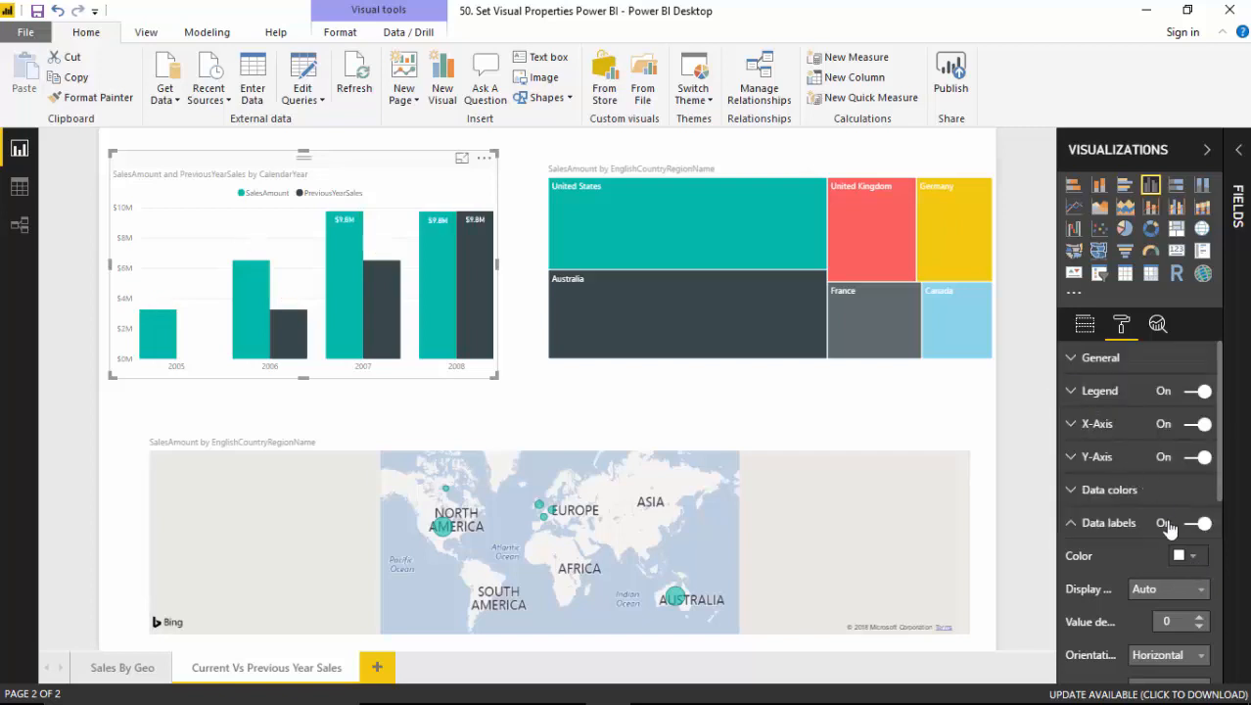
pyautogui.click(1195, 559)
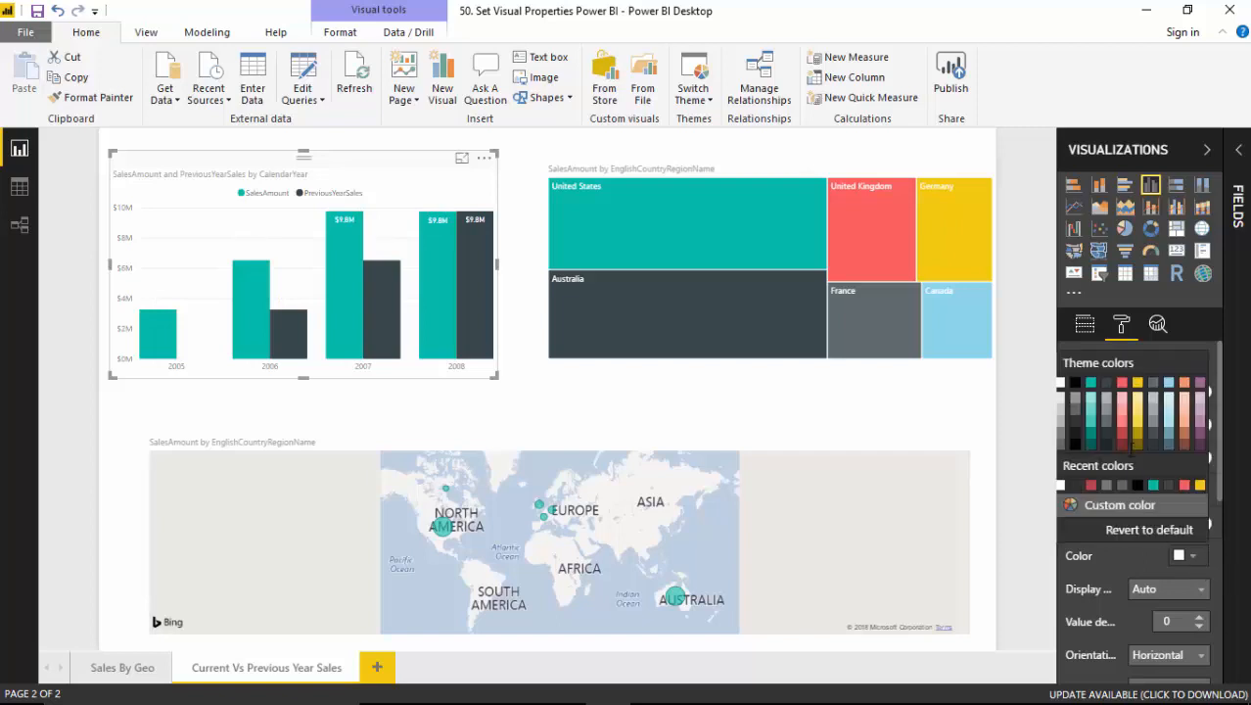
pyautogui.click(1092, 437)
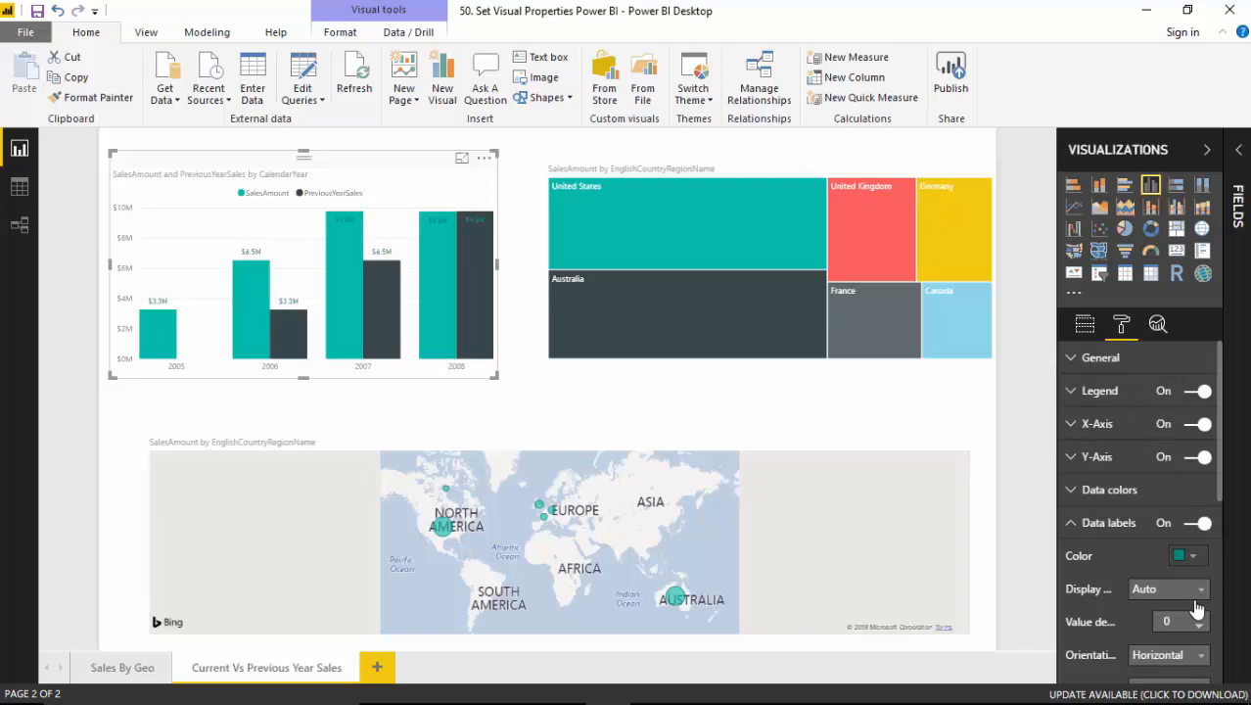
pyautogui.click(1069, 525)
# Step: Set the column chart's data colors to light yellow for SalesAmount and light red for PreviousYearSales
pyautogui.click(1071, 490)
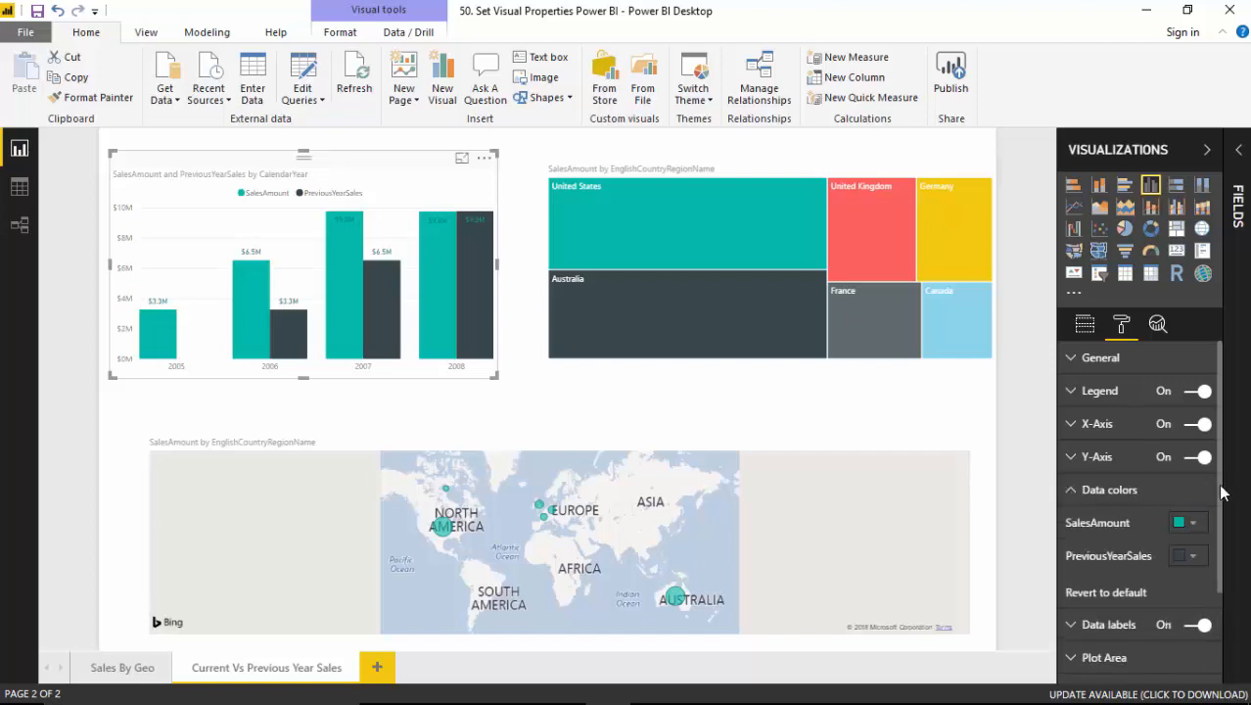
pyautogui.scroll(-1, 1213, 487)
pyautogui.click(1194, 469)
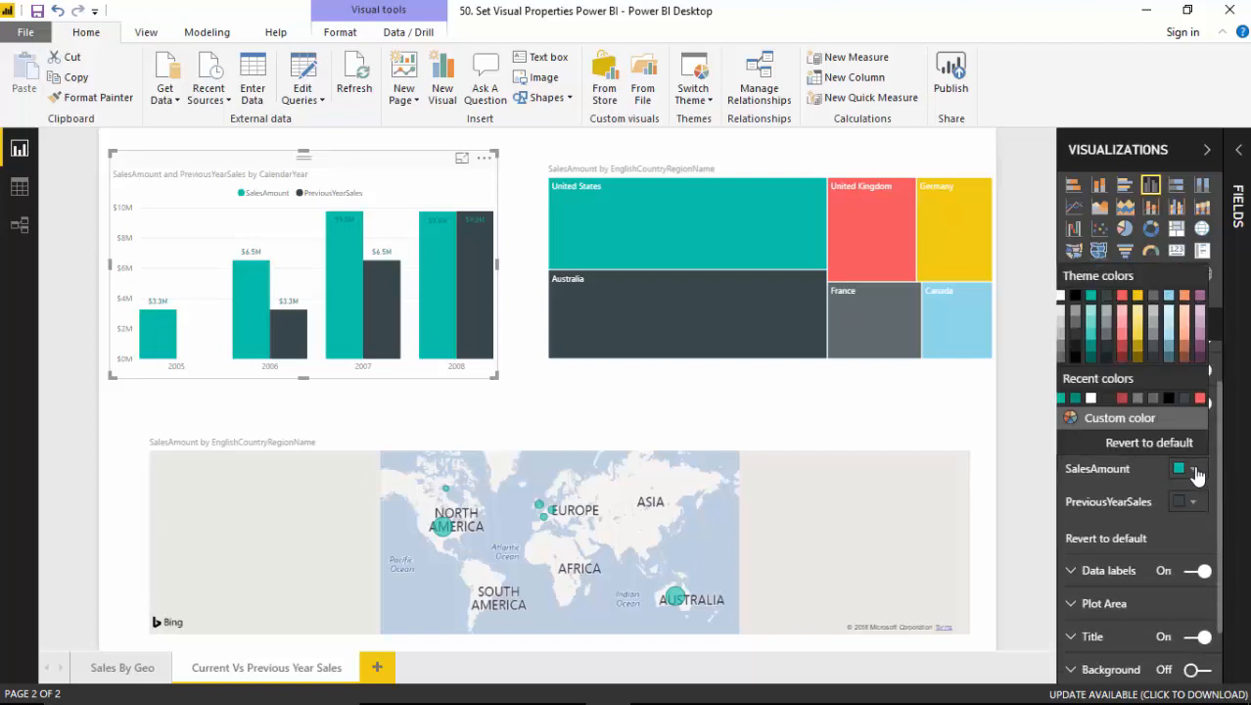
pyautogui.click(1138, 327)
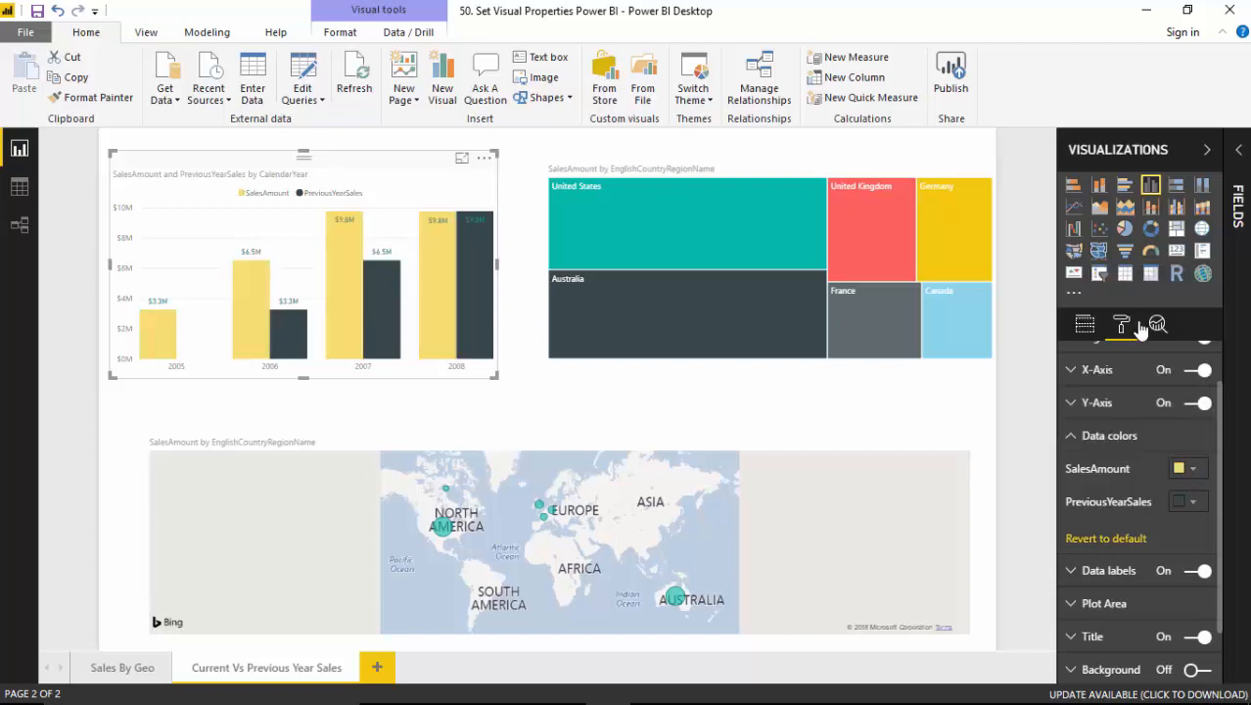
pyautogui.click(1196, 501)
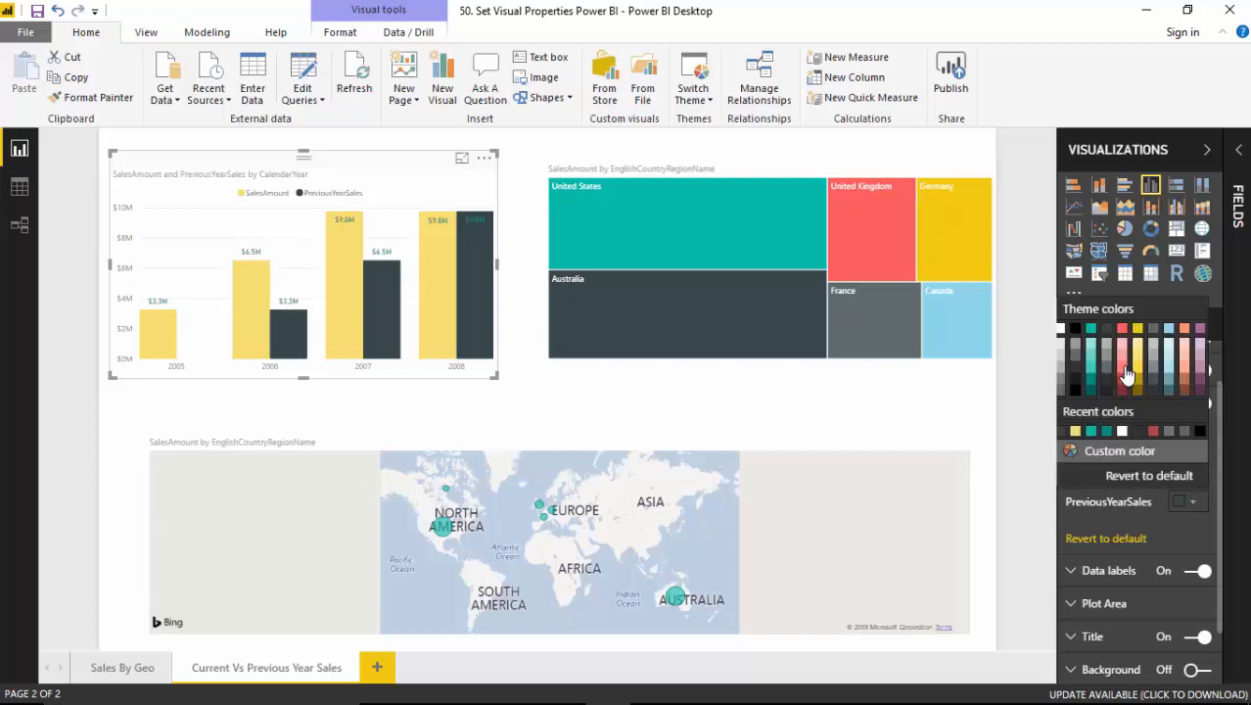
pyautogui.click(1122, 362)
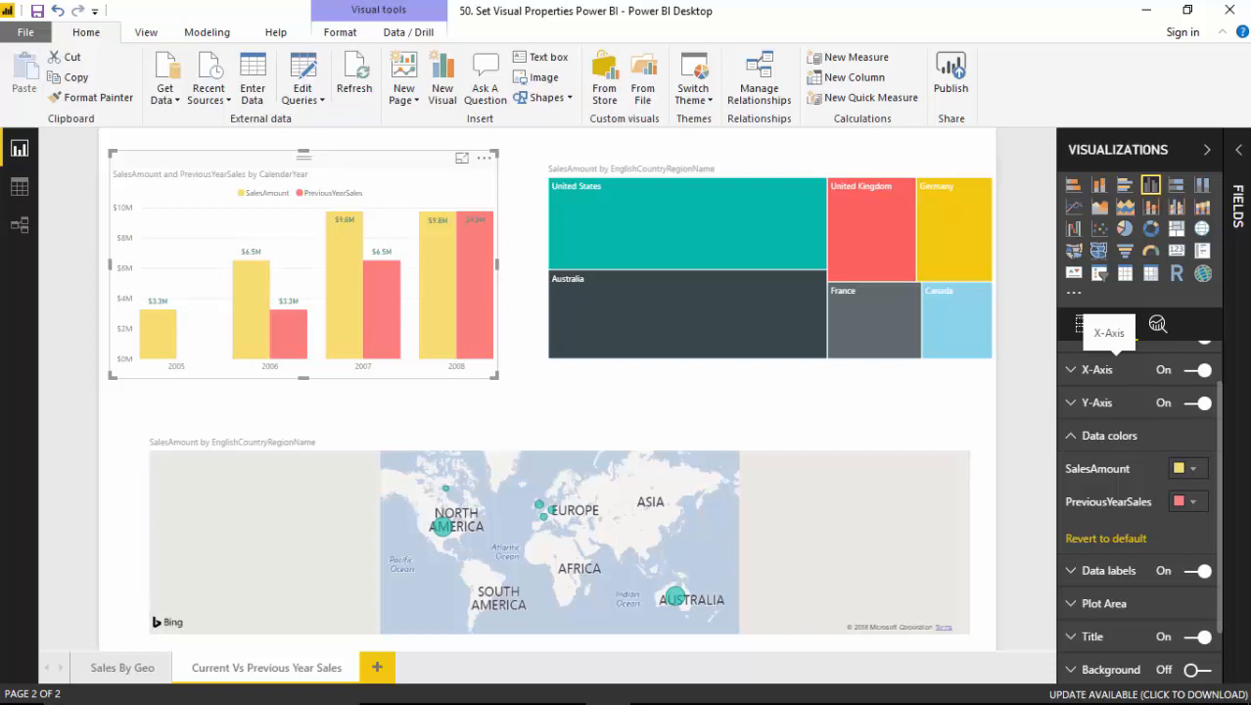
pyautogui.click(1070, 439)
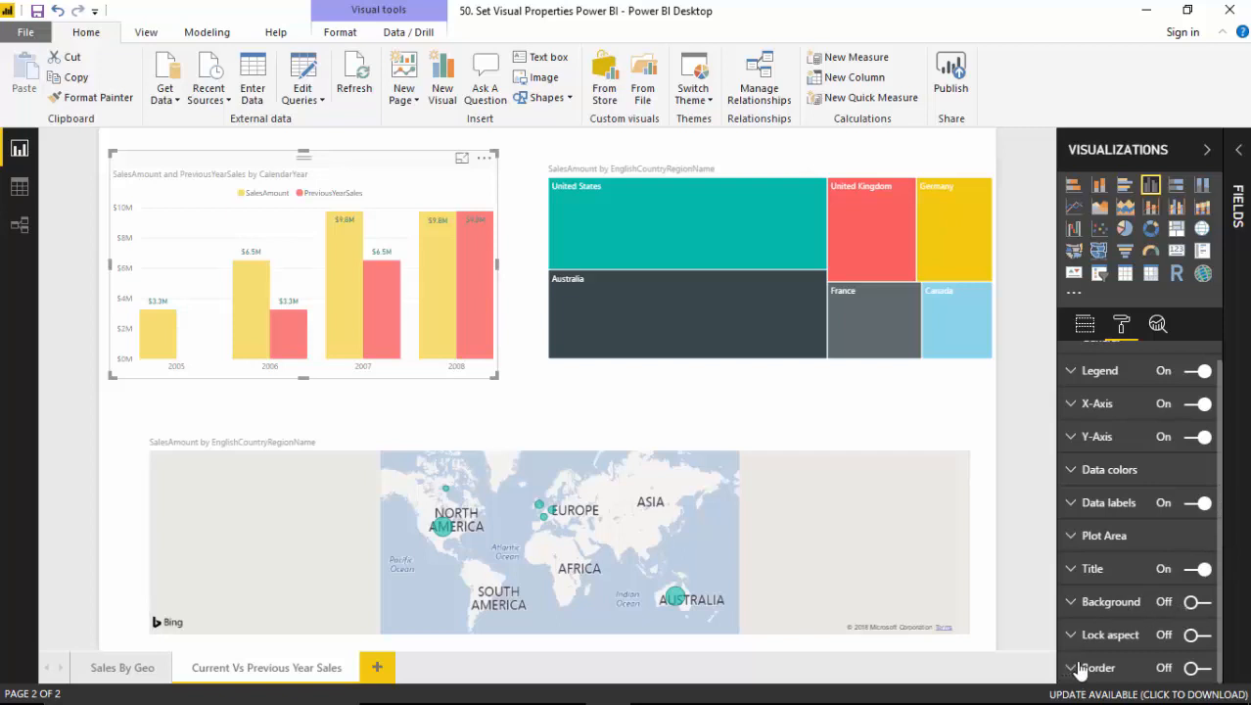
pyautogui.moveTo(1220, 499); pyautogui.dragTo(1222, 419)
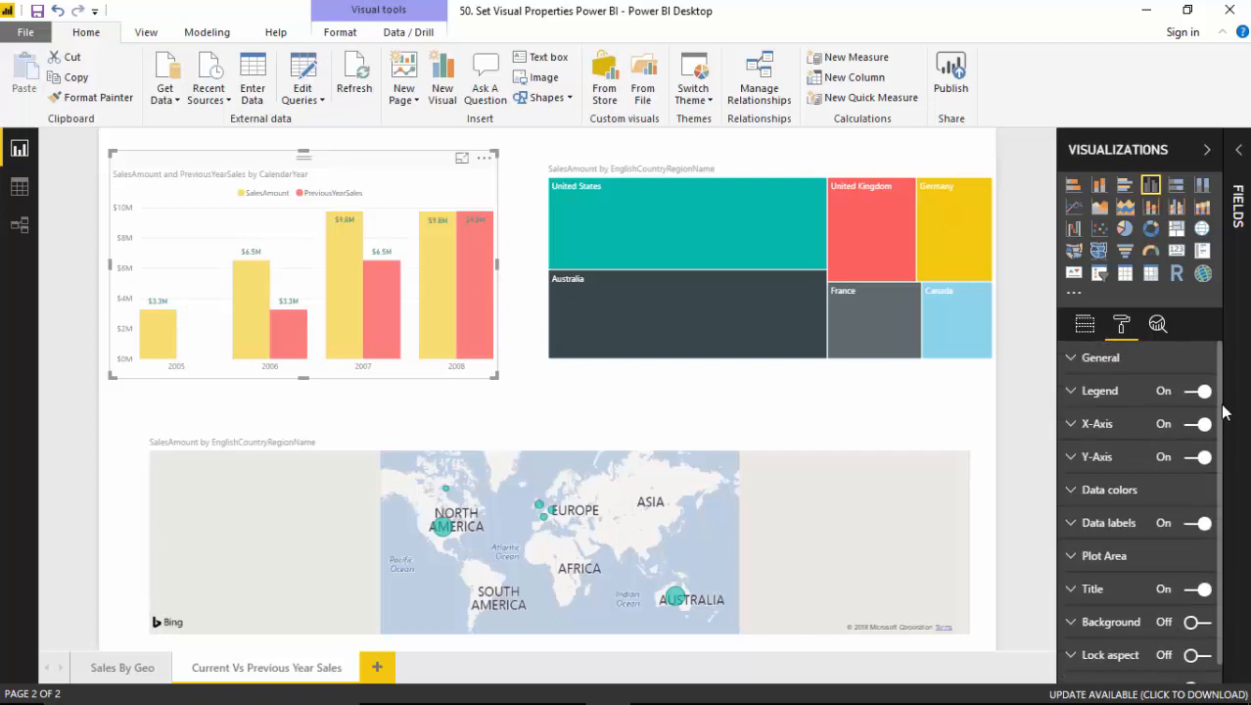